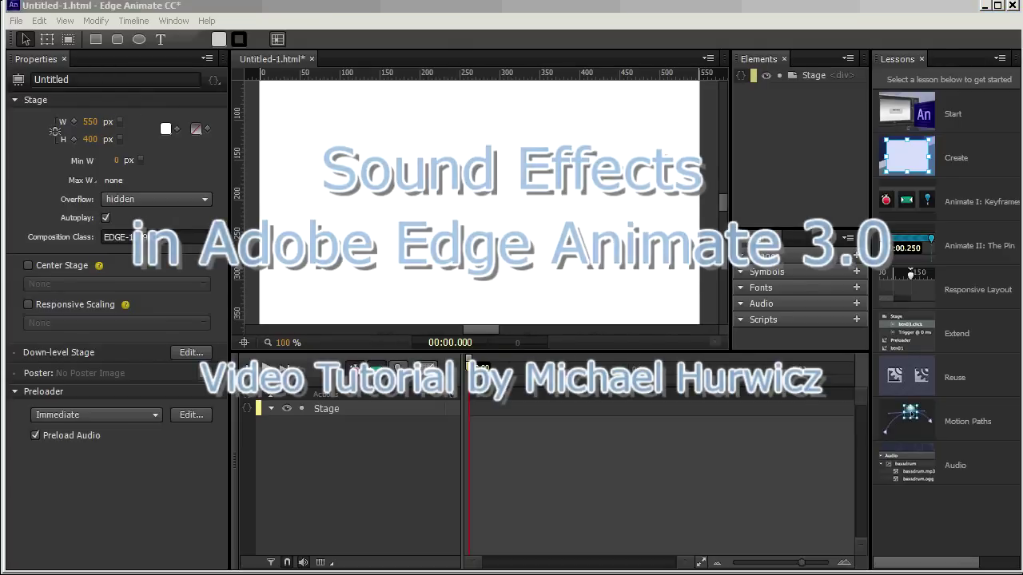
# Switch to the Adobe blog post announcing Edge Animate CC 3.0 and its audio support
pyautogui.hotkey('alt', 'Tab')
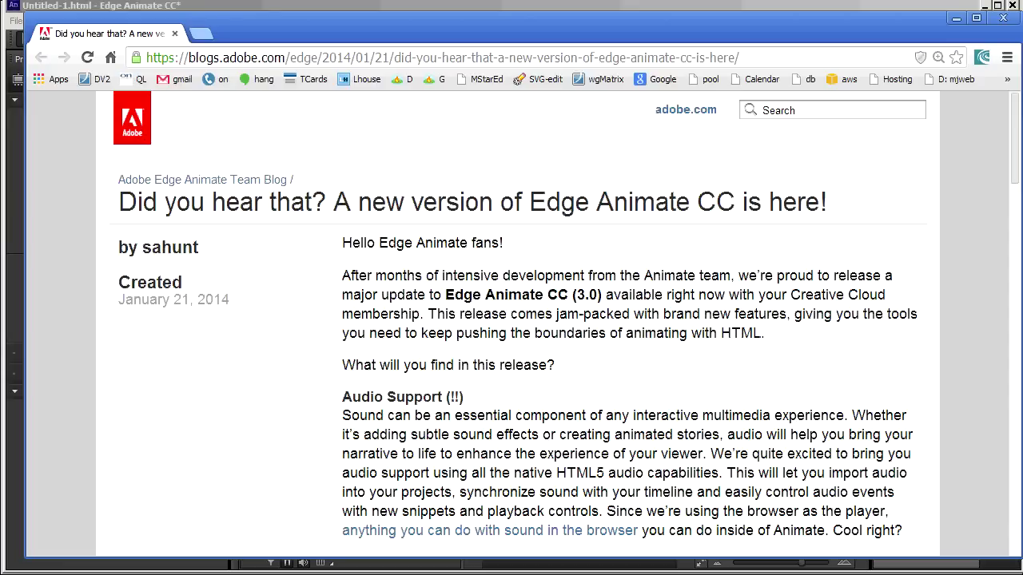
# Scroll the blog down to the Responsive Scaling notes, then minimize Chrome to reveal the blank Untitled-1.html project
pyautogui.moveTo(1014, 120); pyautogui.dragTo(995, 201)
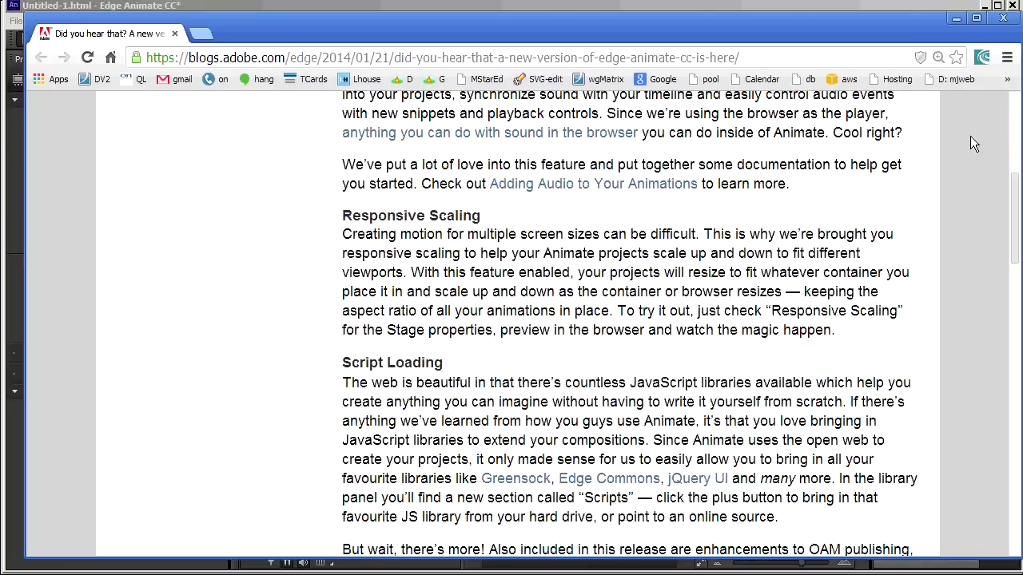
pyautogui.click(955, 17)
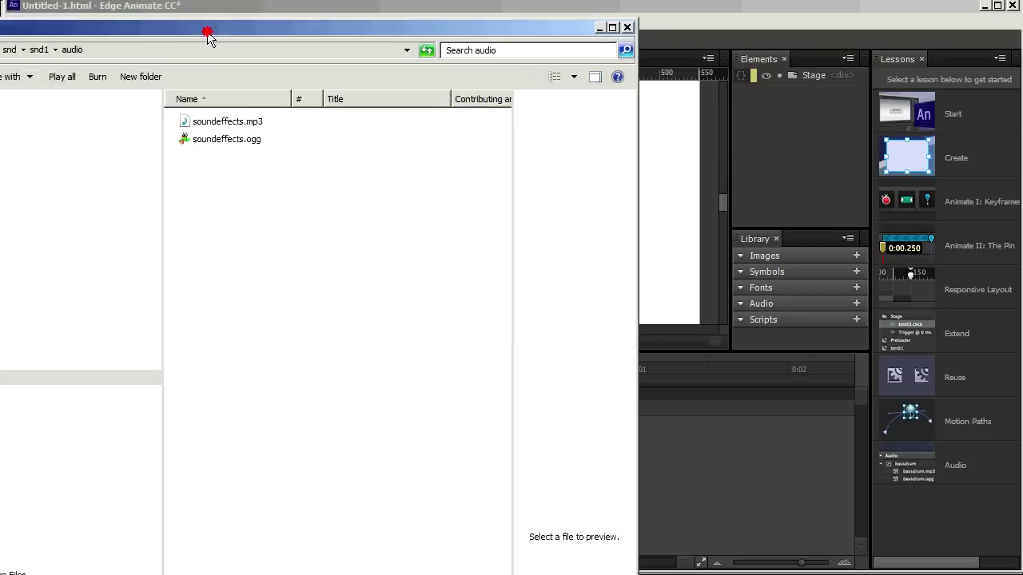
# Move the audio folder window aside and go up to the snd1 folder containing the audio subfolder
pyautogui.moveTo(208, 35); pyautogui.dragTo(256, 35)
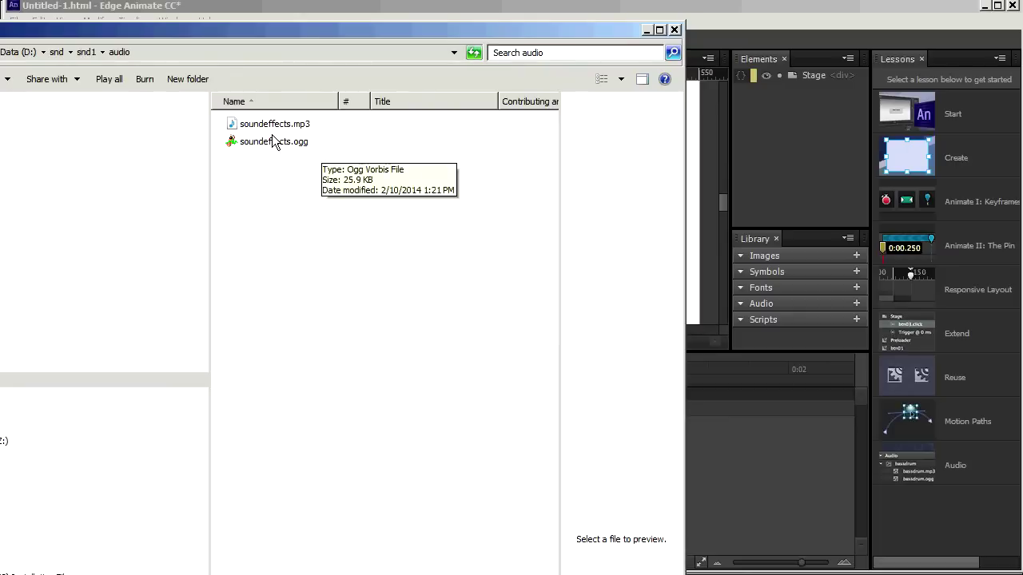
pyautogui.click(80, 51)
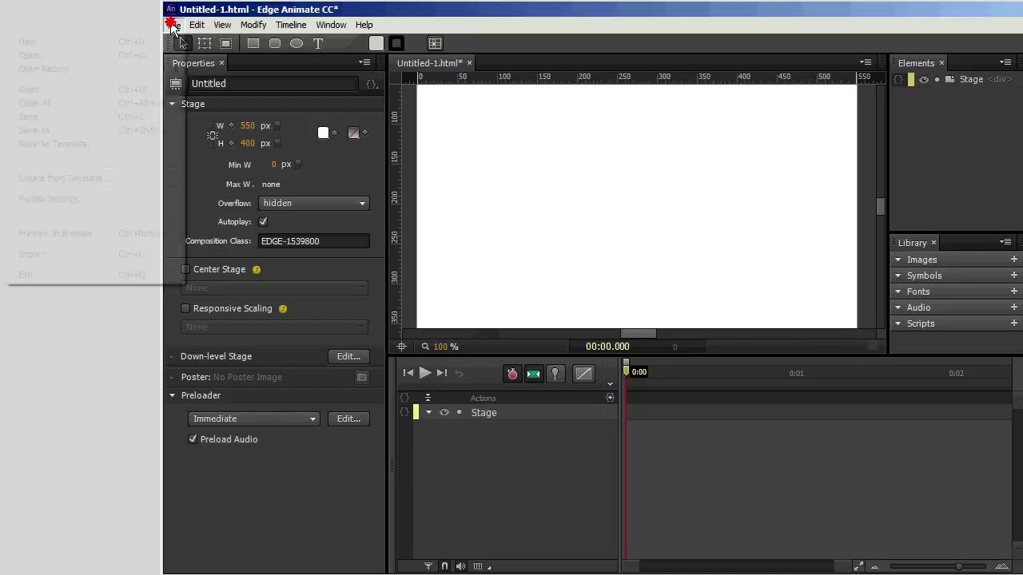
# Use File > Save As to save the blank composition as snd1 in the snd1 folder
pyautogui.click(174, 24)
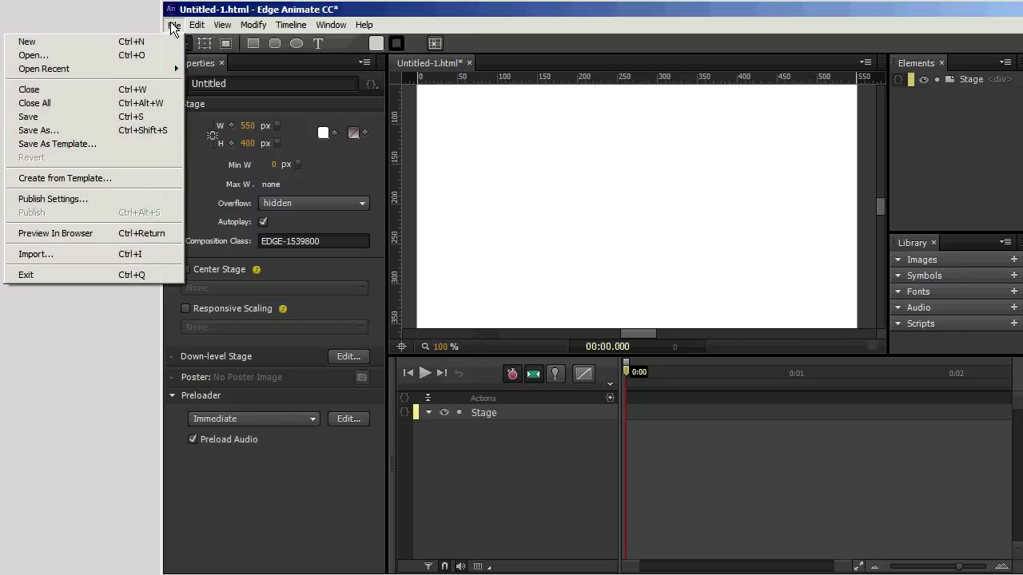
pyautogui.click(123, 130)
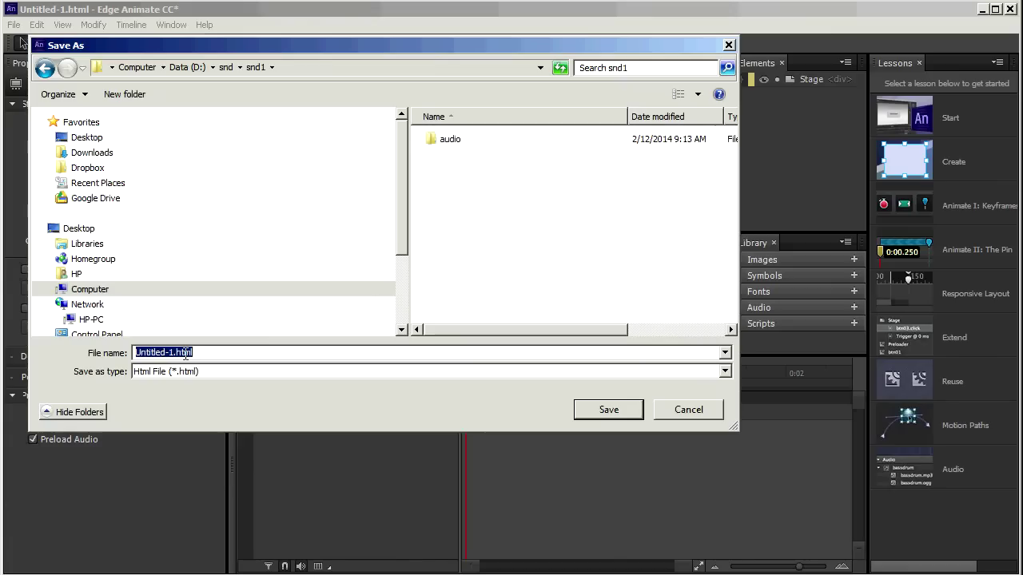
pyautogui.write('snd')
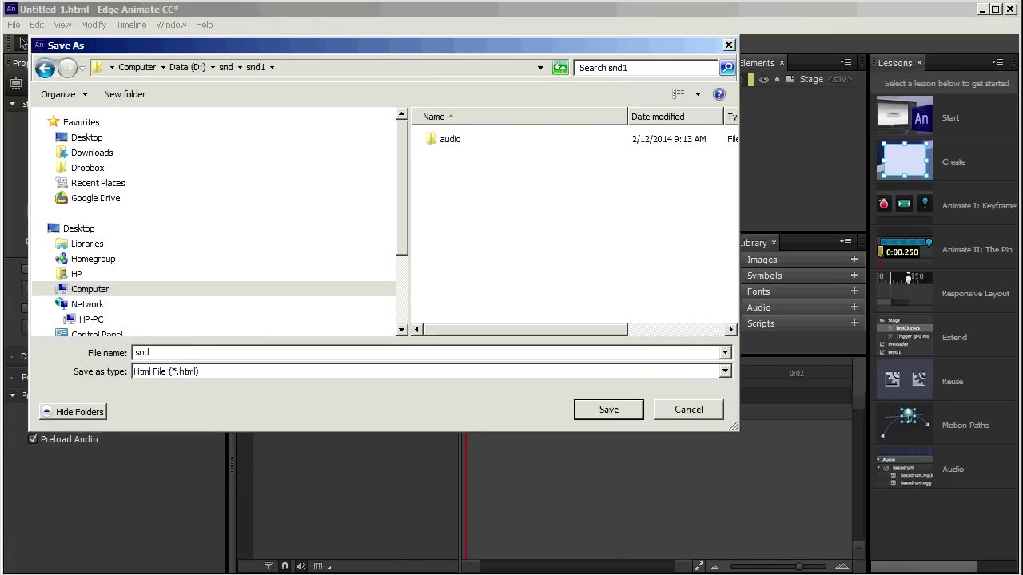
pyautogui.write('1')
pyautogui.click(608, 409)
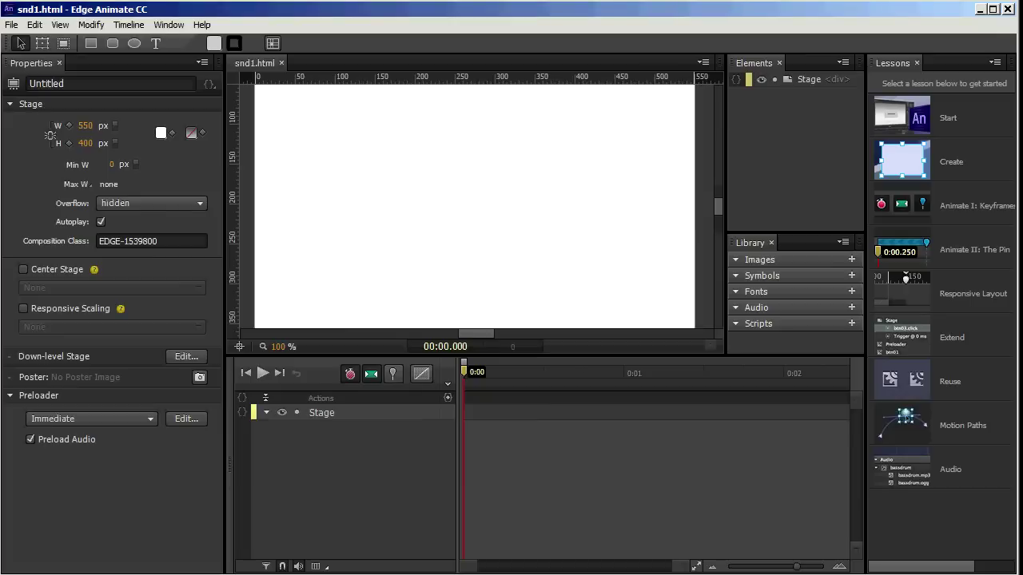
# Check the Library's script-adding options, then switch to the Google Hosted Libraries guide in Chrome
pyautogui.click(852, 324)
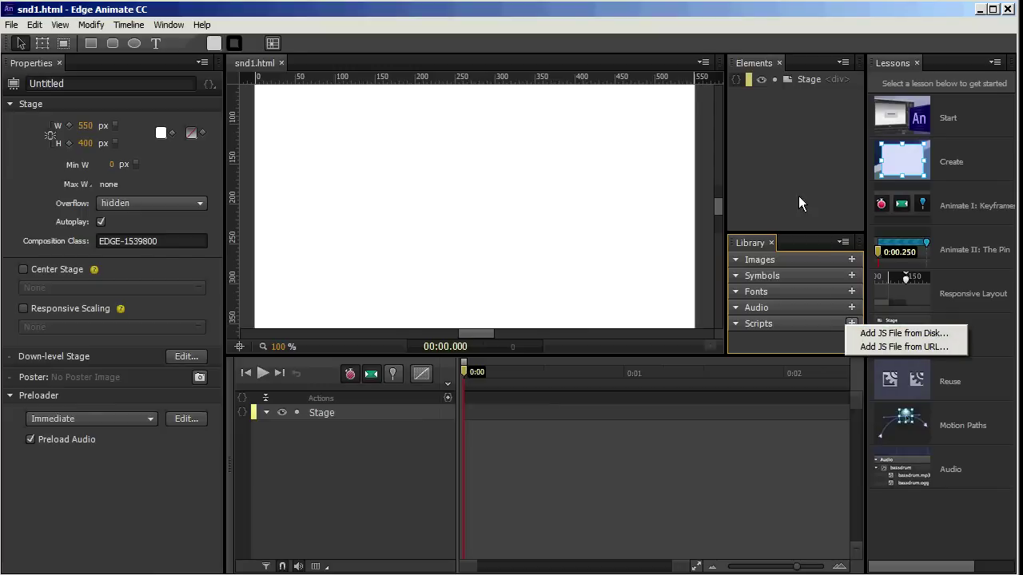
pyautogui.hotkey('alt', 'Tab')
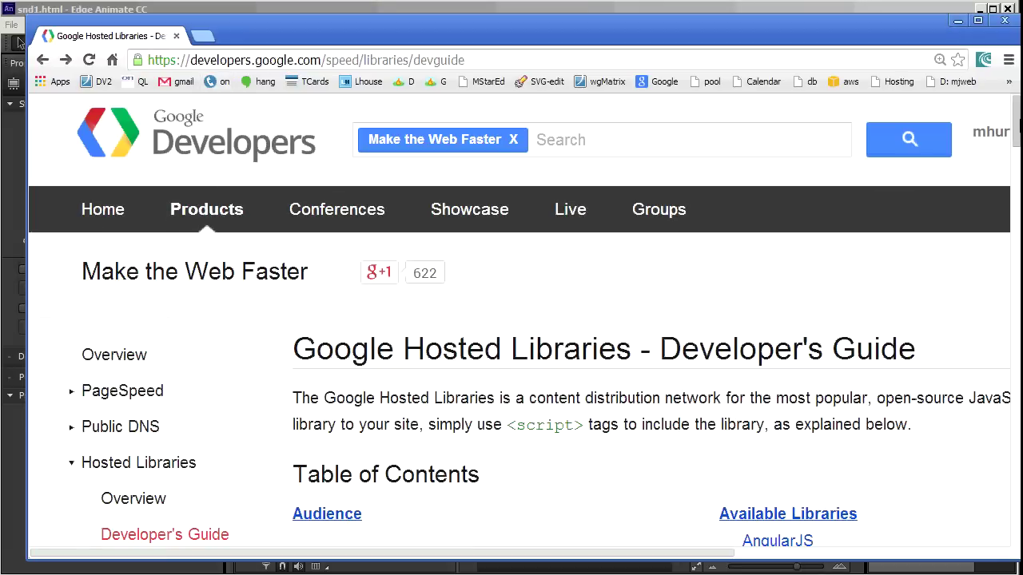
# Jump to the guide's jQuery UI entry and select its 1.10.4 jquery-ui.min.js script URL
pyautogui.scroll(-4, 525, 320)
pyautogui.scroll(-2, 552, 320)
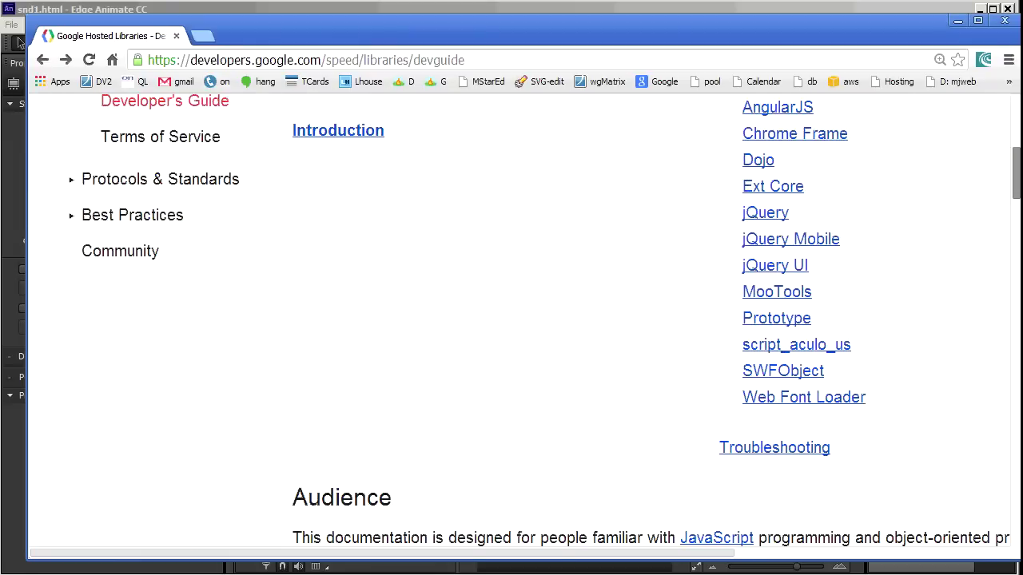
pyautogui.click(776, 259)
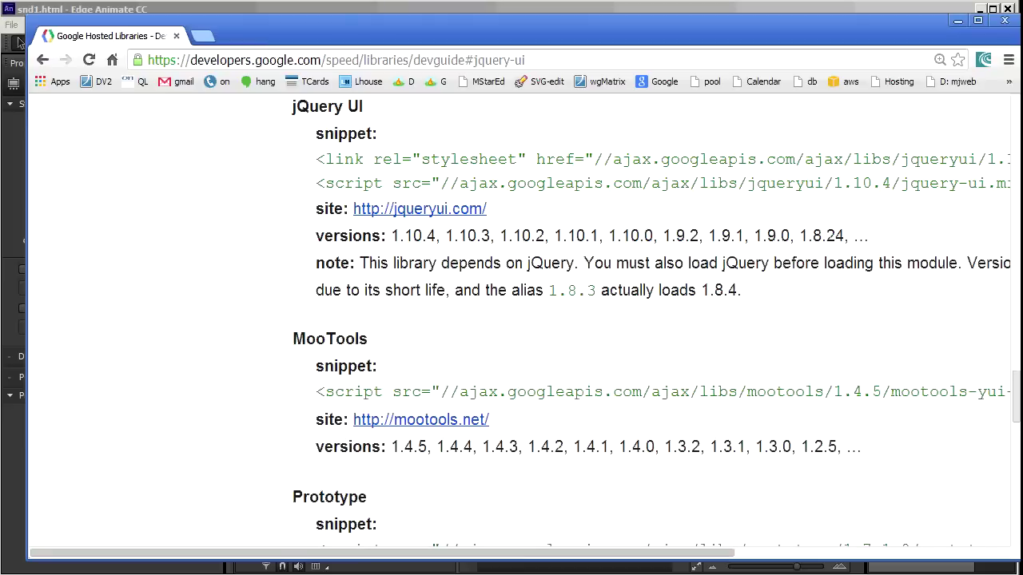
pyautogui.moveTo(270, 554); pyautogui.dragTo(501, 543)
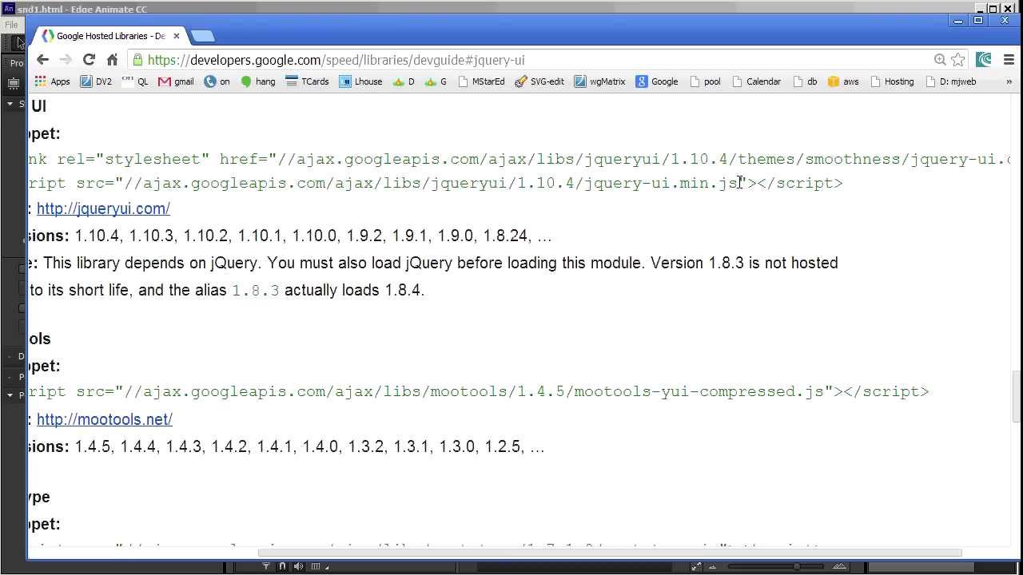
pyautogui.moveTo(598, 553)
pyautogui.mouseDown()
pyautogui.moveTo(667, 552)
pyautogui.moveTo(559, 557)
pyautogui.mouseUp()
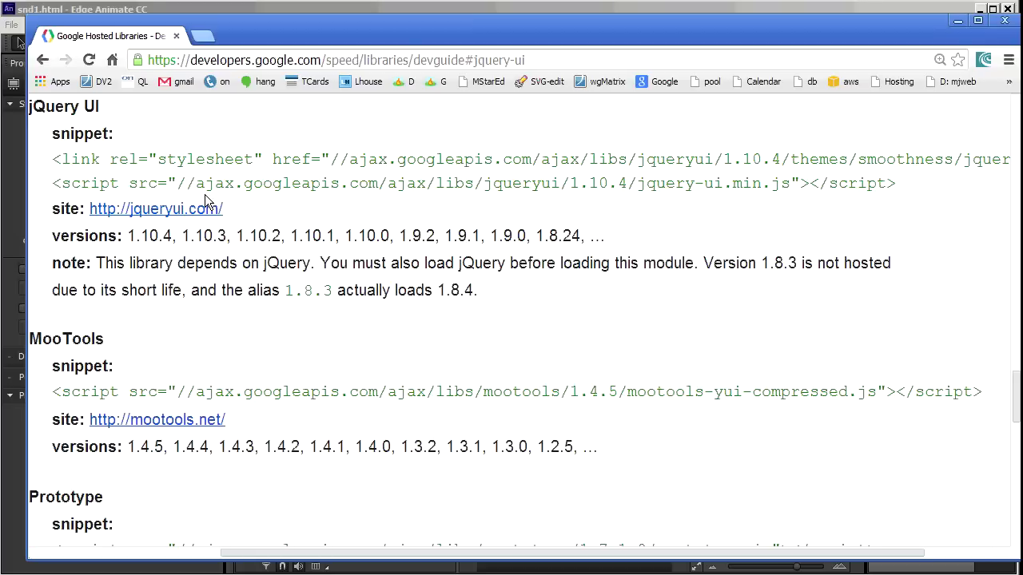
pyautogui.moveTo(195, 185); pyautogui.dragTo(790, 185)
pyautogui.hotkey('ctrl', 'c')
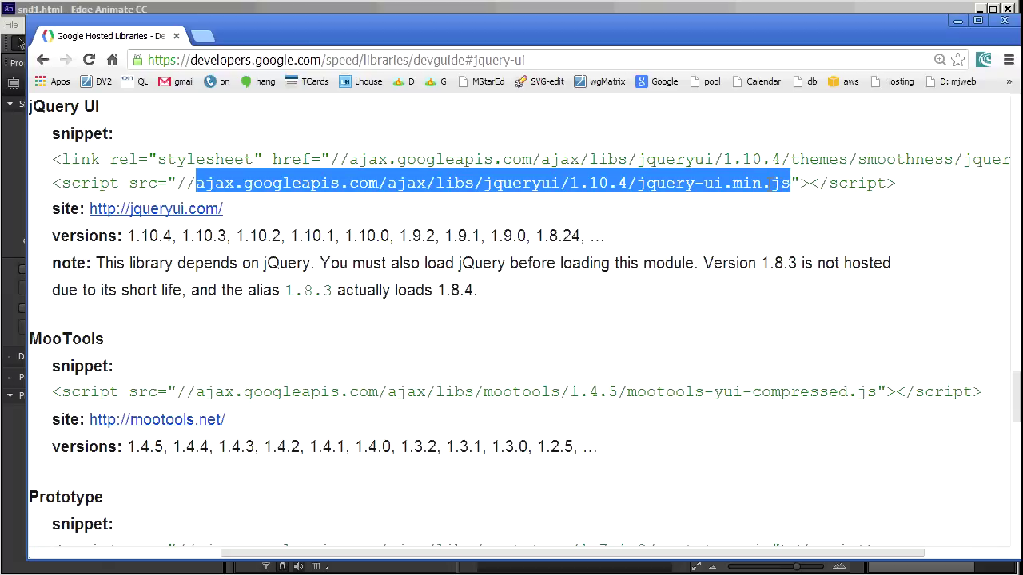
# Add the copied jquery-ui.min.js URL to Library Scripts via Add JS File from URL
pyautogui.click(959, 22)
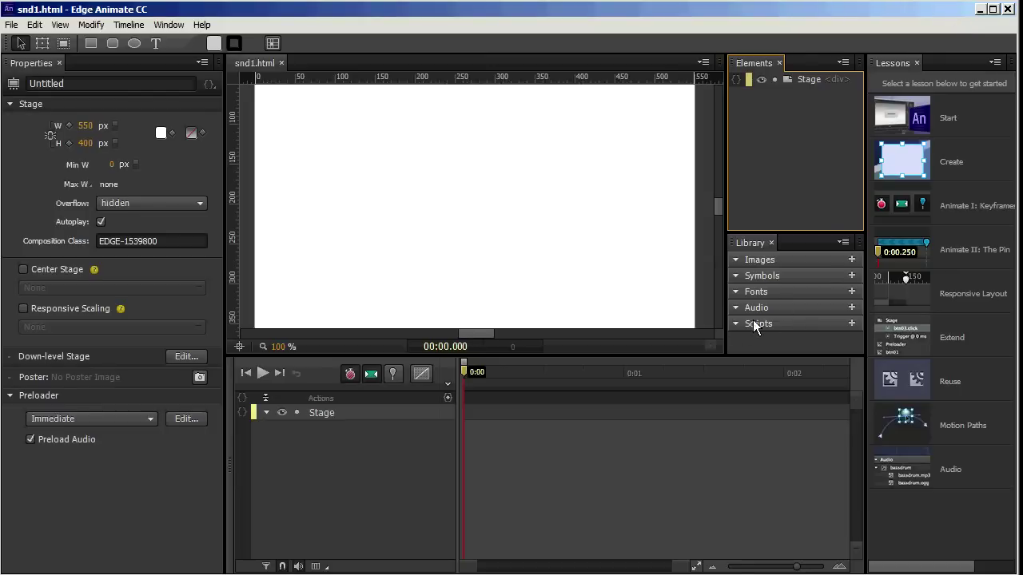
pyautogui.click(852, 324)
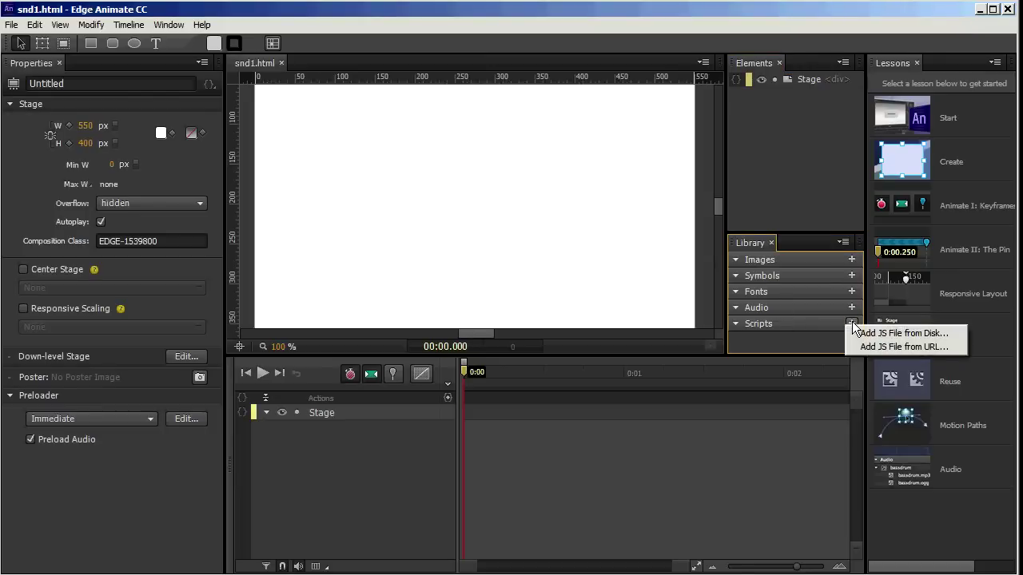
pyautogui.click(879, 346)
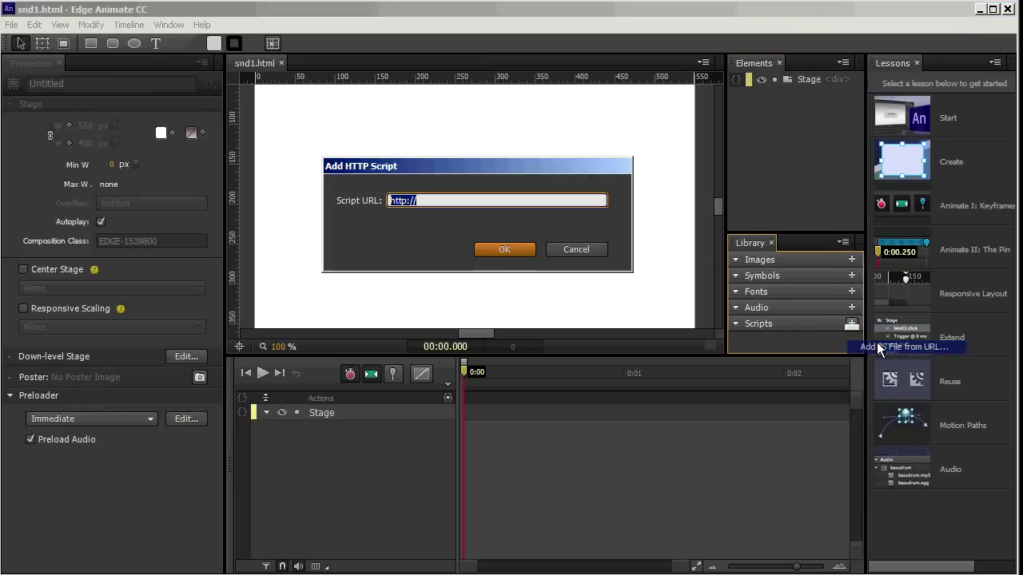
pyautogui.click(427, 201)
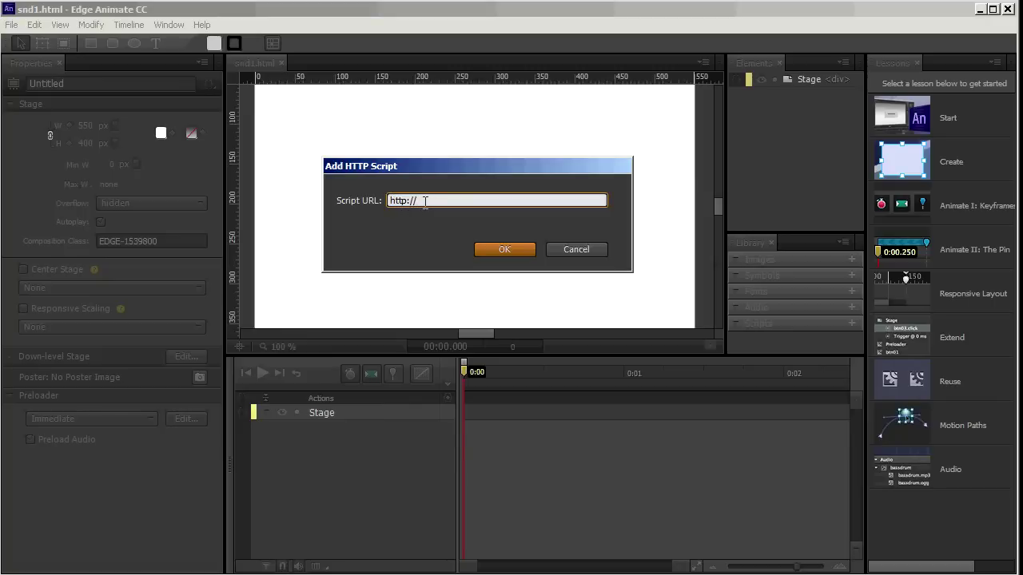
pyautogui.hotkey('ctrl', 'v')
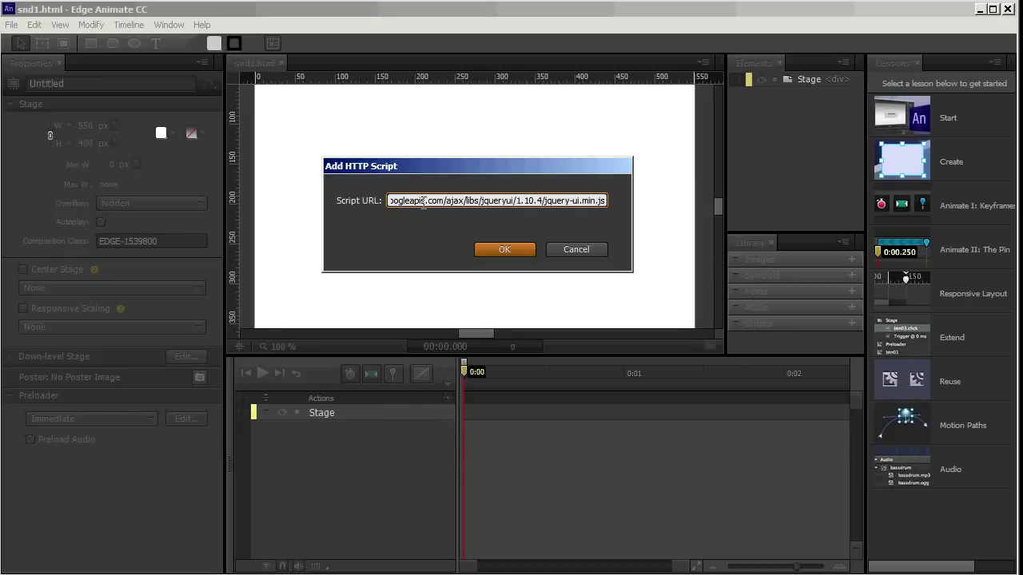
pyautogui.click(512, 247)
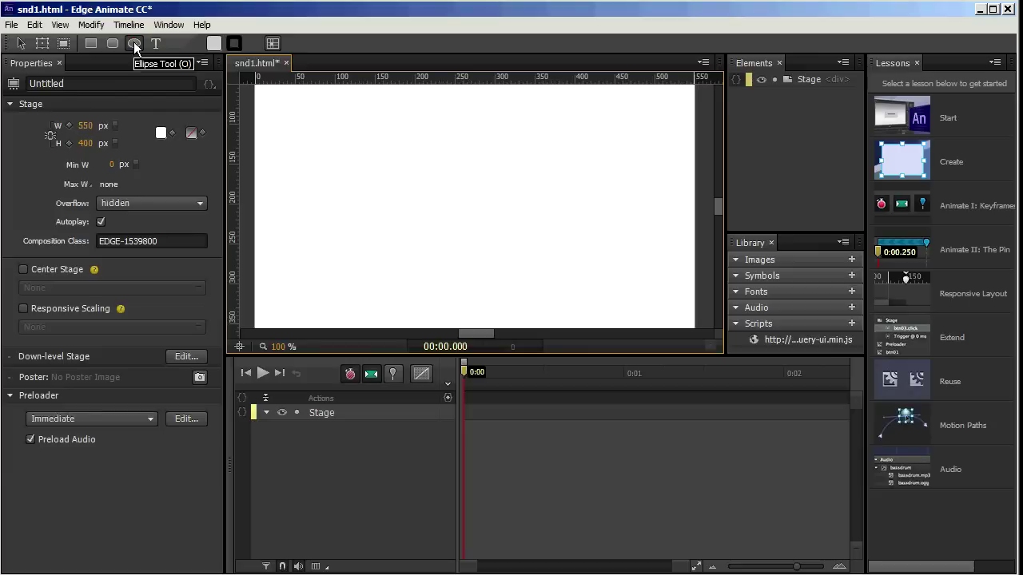
# Draw a circle with the Ellipse tool and convert it to a symbol named circle
pyautogui.click(134, 44)
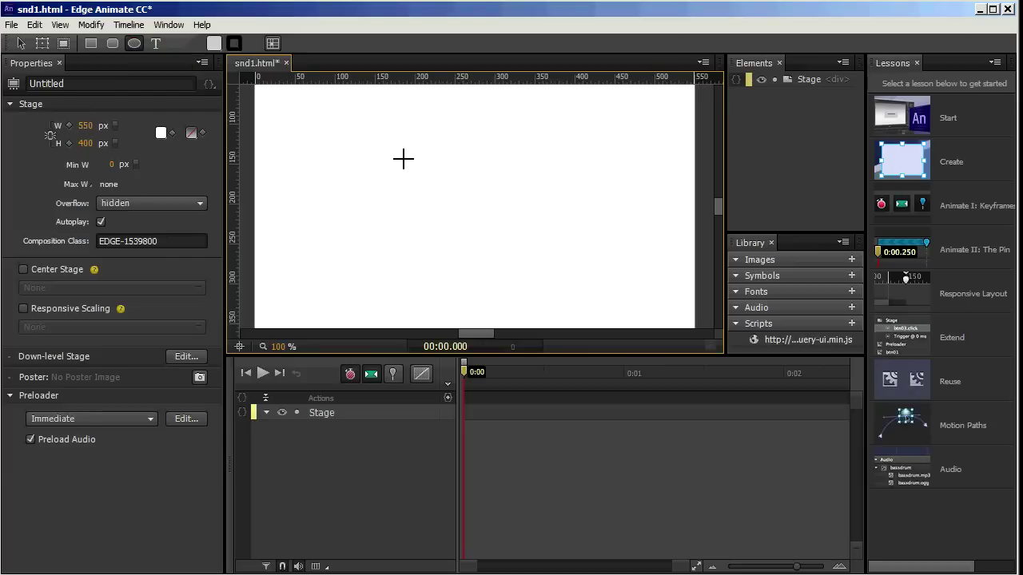
pyautogui.moveTo(398, 153); pyautogui.dragTo(523, 295)
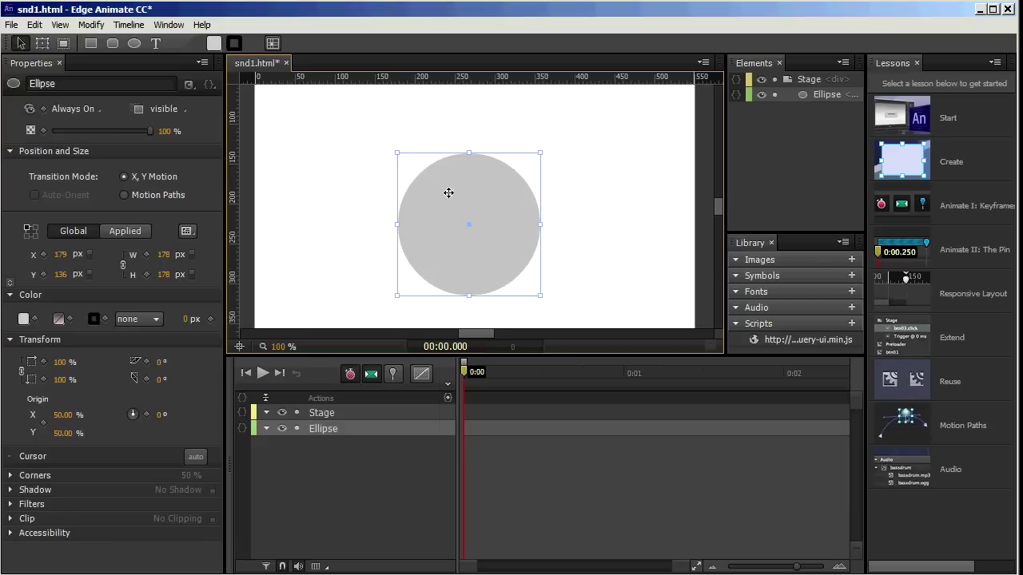
pyautogui.rightClick(450, 196)
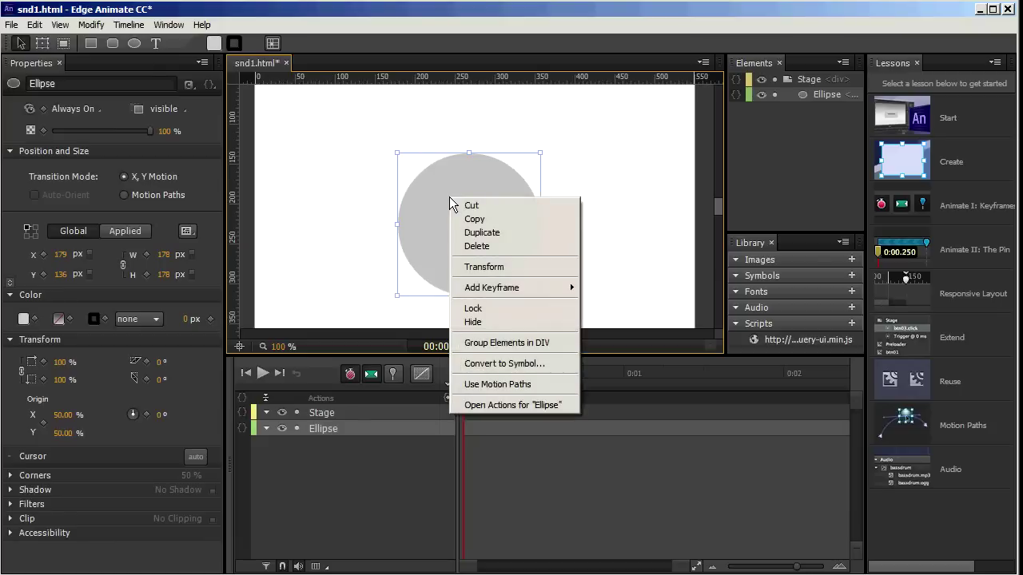
pyautogui.click(502, 364)
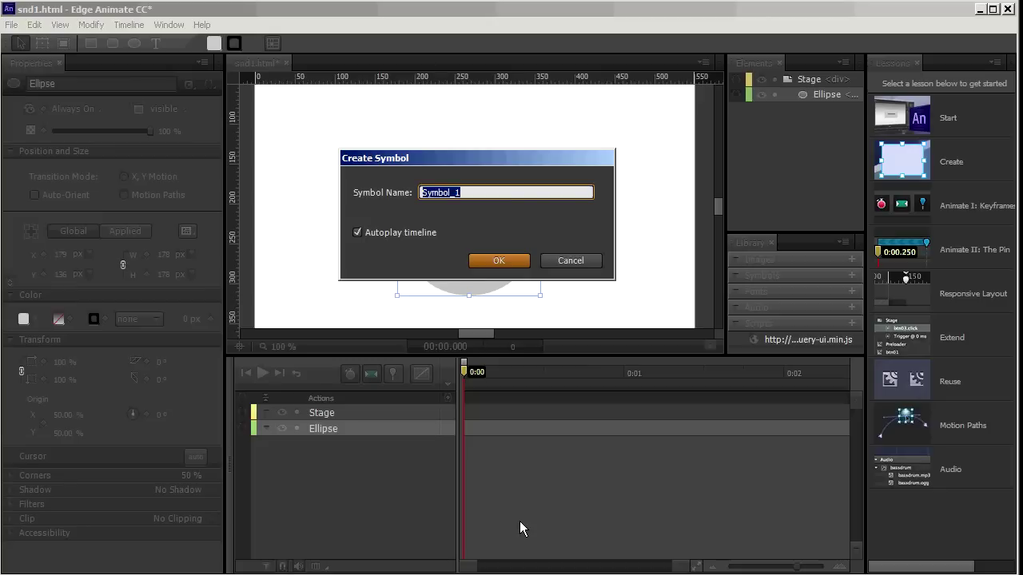
pyautogui.write('circle')
pyautogui.click(506, 261)
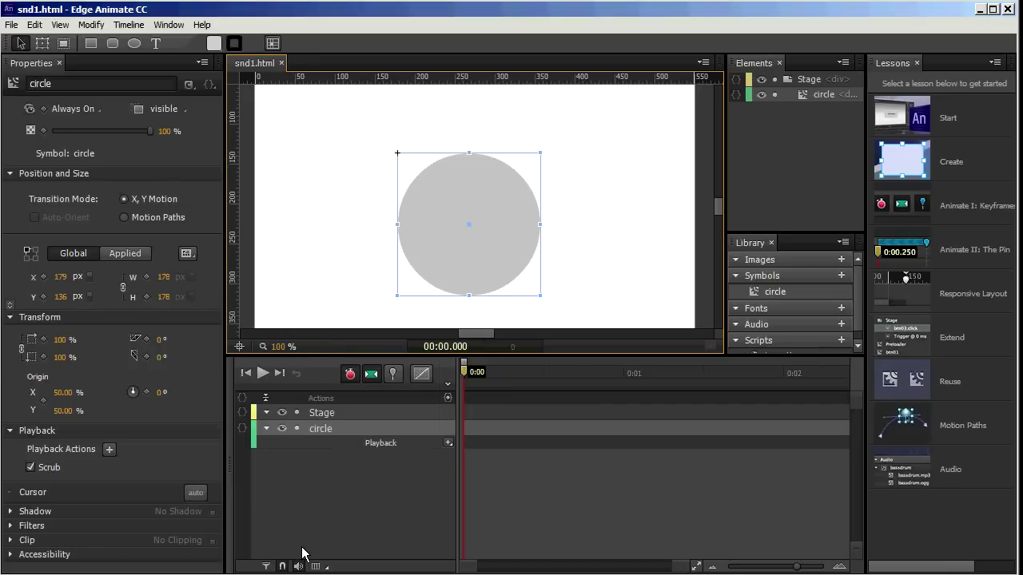
pyautogui.hotkey('ctrl', 'Return')
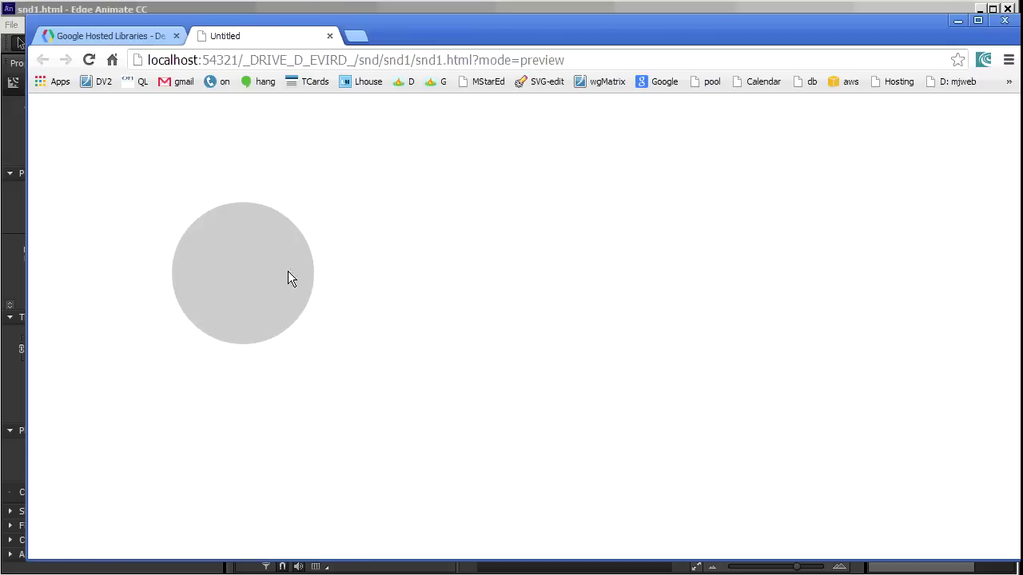
pyautogui.click(252, 274)
pyautogui.click(957, 21)
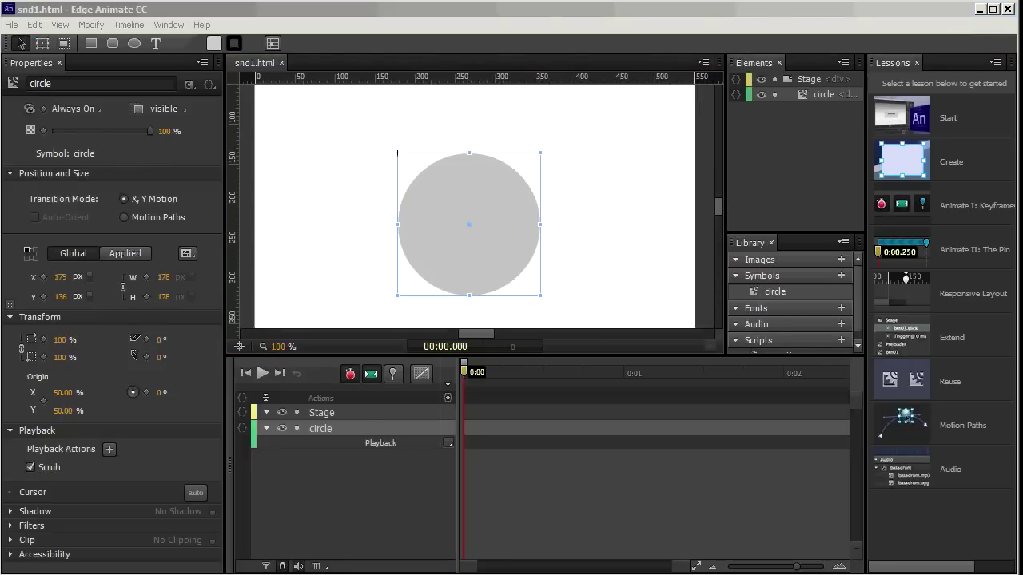
# Add a creationComplete event handler to the Stage's actions
pyautogui.click(348, 413)
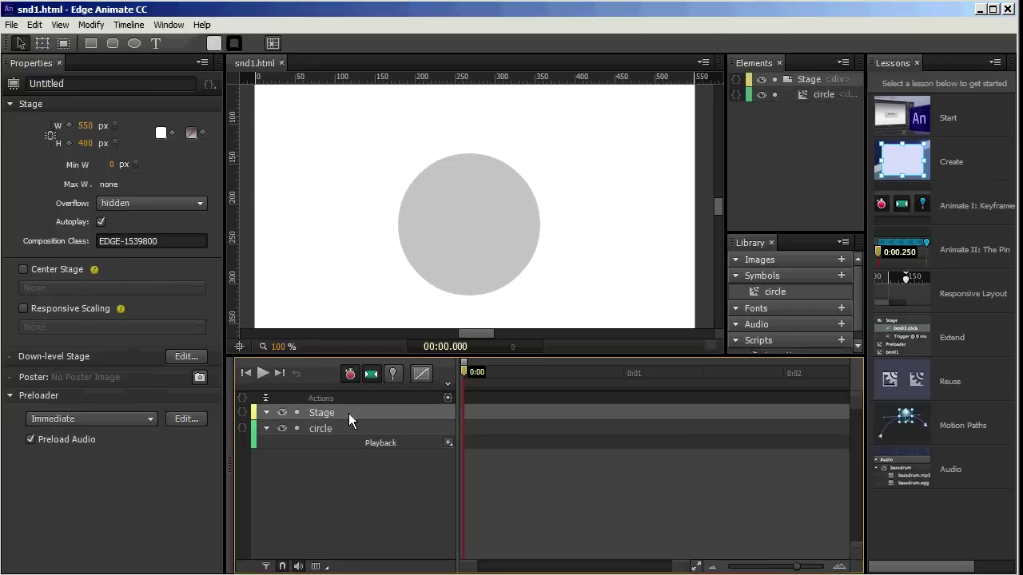
pyautogui.click(240, 411)
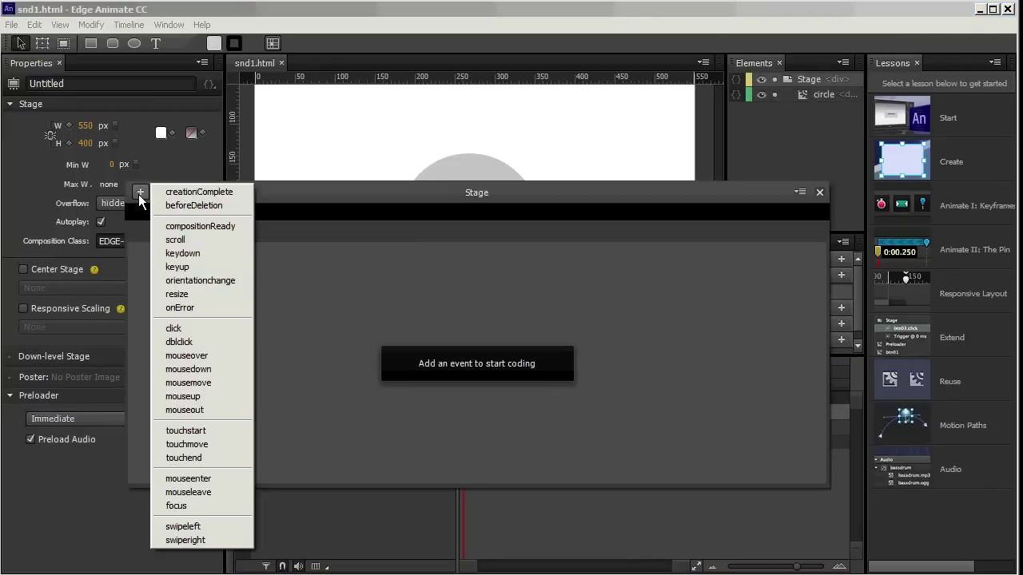
pyautogui.click(229, 191)
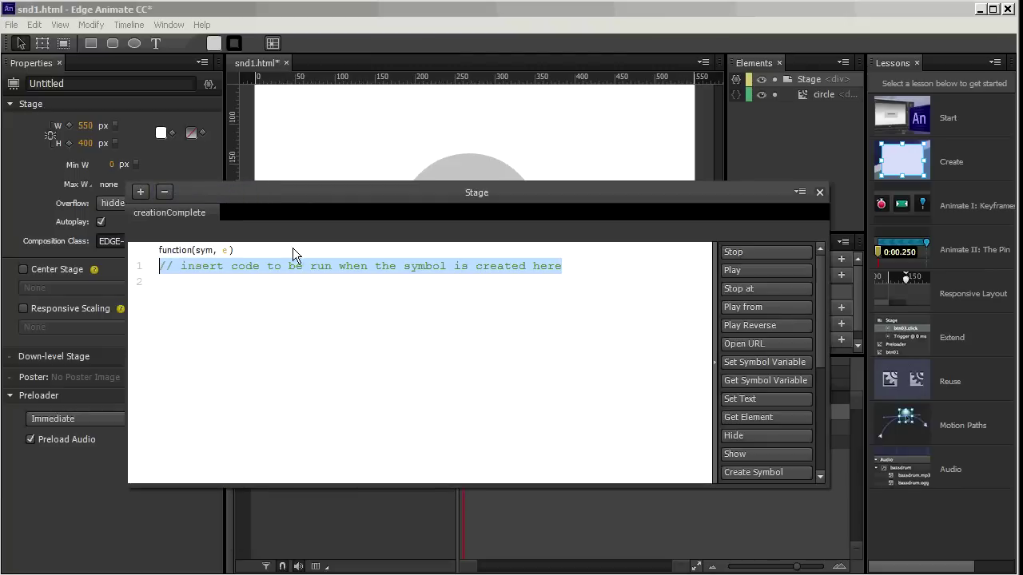
# Write sym.$('circle').draggable(); in the handler, close the editor, and save
pyautogui.click(585, 266)
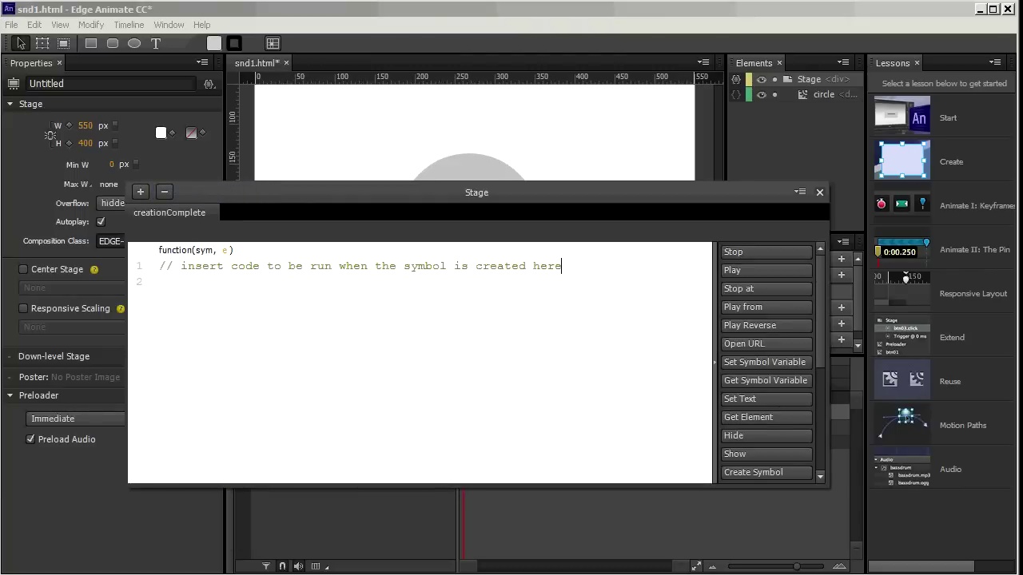
pyautogui.press('Return')
pyautogui.click(171, 281)
pyautogui.write("sym.$('').draggable( );")
pyautogui.click(209, 283)
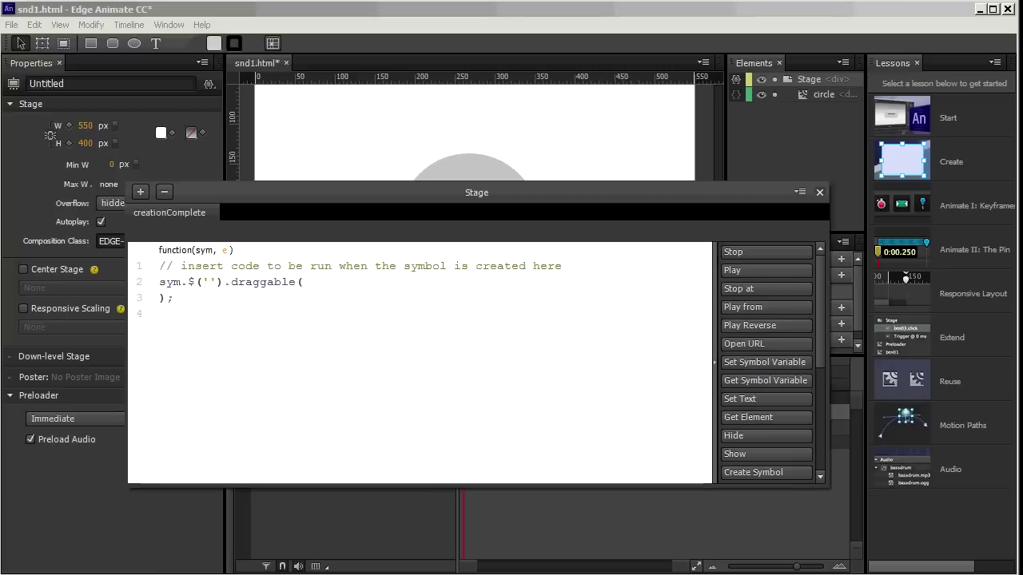
pyautogui.write('circle')
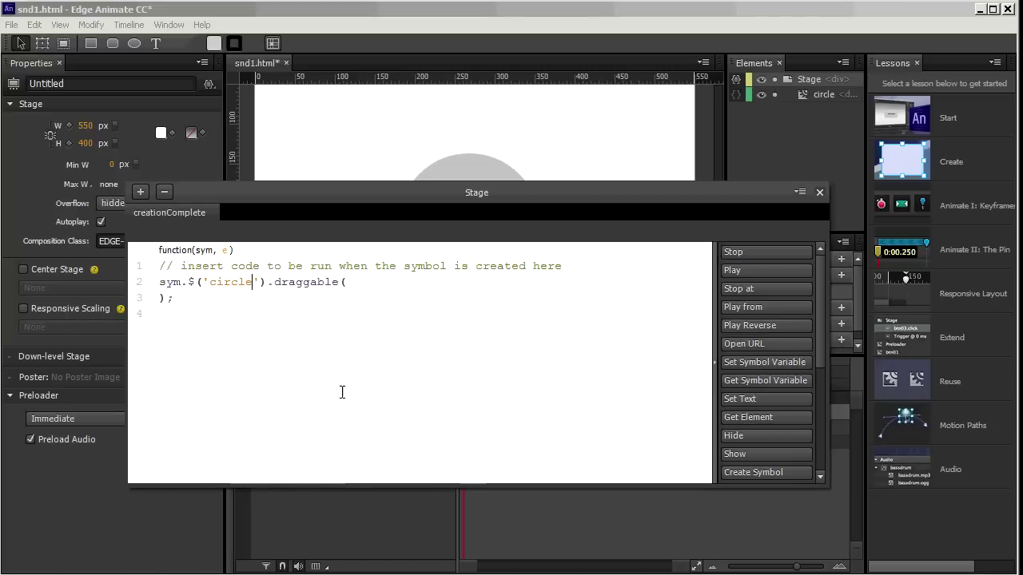
pyautogui.click(819, 192)
pyautogui.hotkey('ctrl', 's')
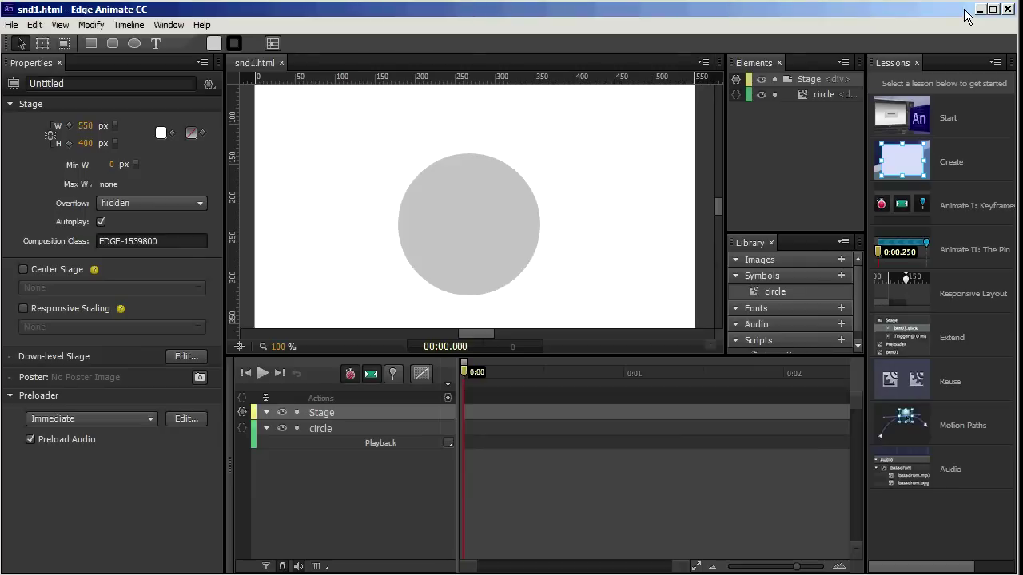
# Preview in the browser, confirm the circle drags, then close both preview tabs and minimize Chrome
pyautogui.hotkey('ctrl', 'Return')
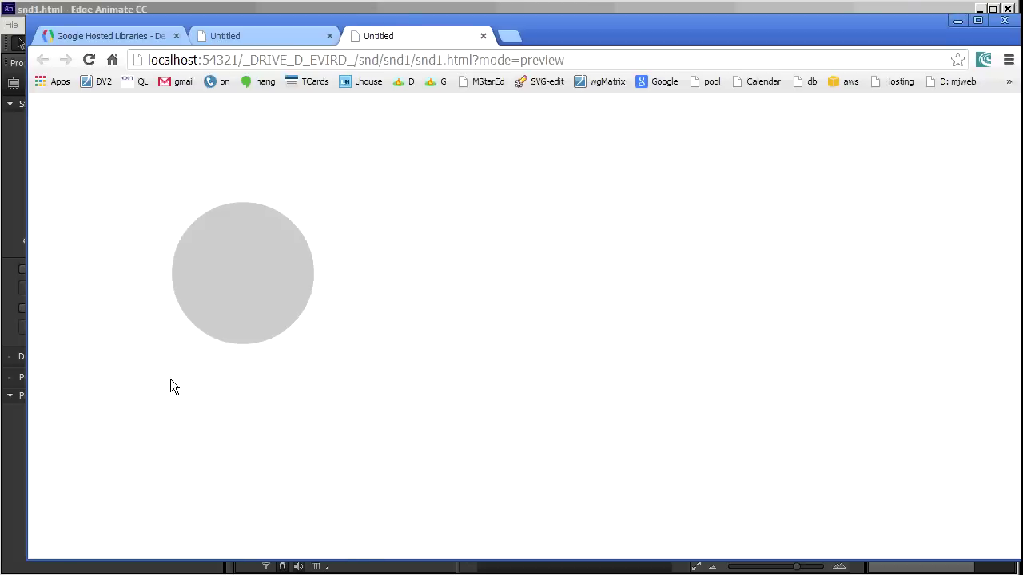
pyautogui.moveTo(206, 274); pyautogui.dragTo(177, 216)
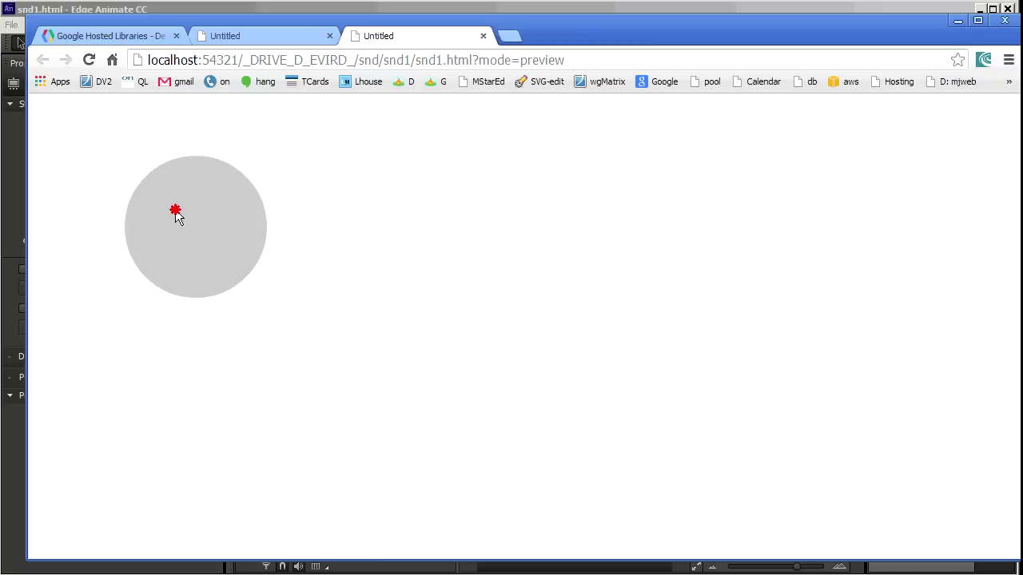
pyautogui.click(482, 36)
pyautogui.click(330, 37)
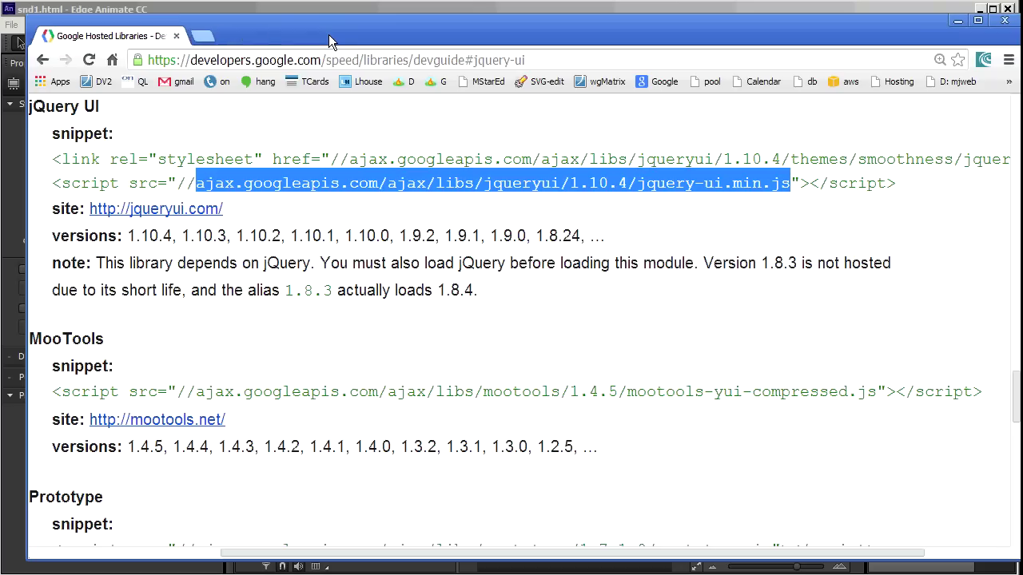
pyautogui.click(961, 24)
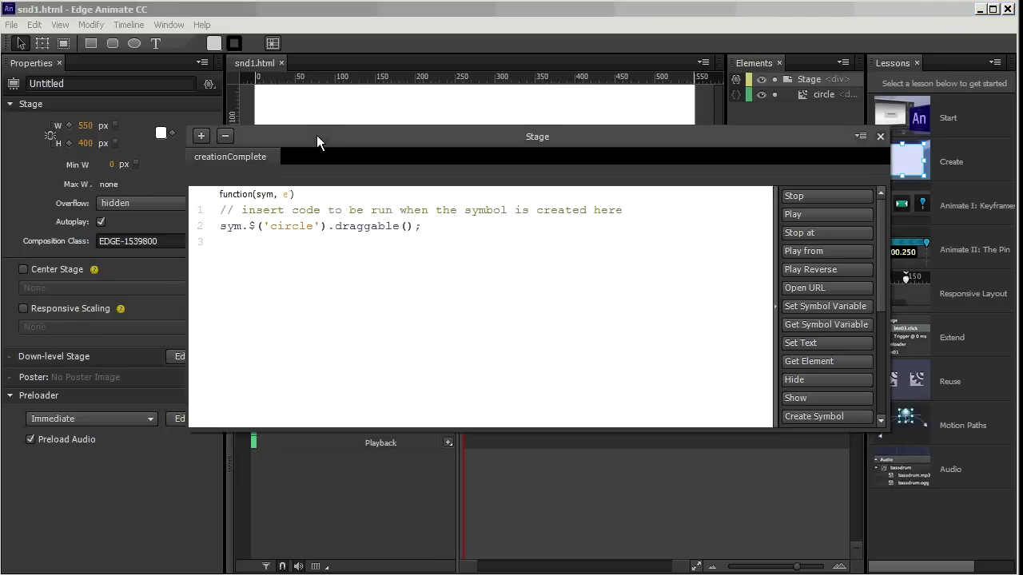
# Replace the Stage's draggable line with code that plays audio/soundeffects.mp3 on drag, and save
pyautogui.moveTo(432, 226); pyautogui.dragTo(150, 212)
pyautogui.write("var snd = new Audio('audio/soundeffects.mp3'); sym.$('circle').draggable( {    drag: function ( event, ui ) {    snd.play();    } } );")
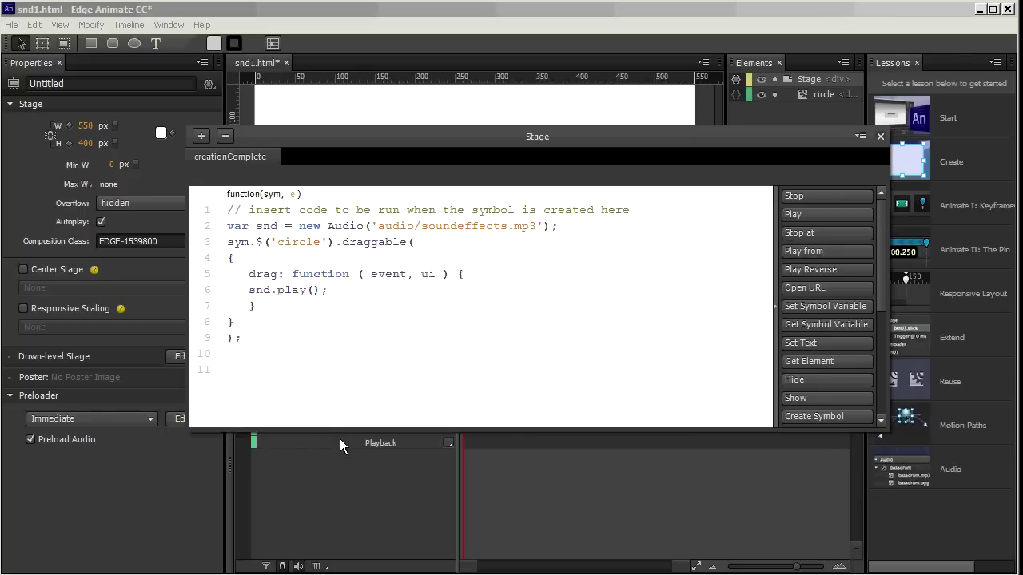
pyautogui.press('Escape')
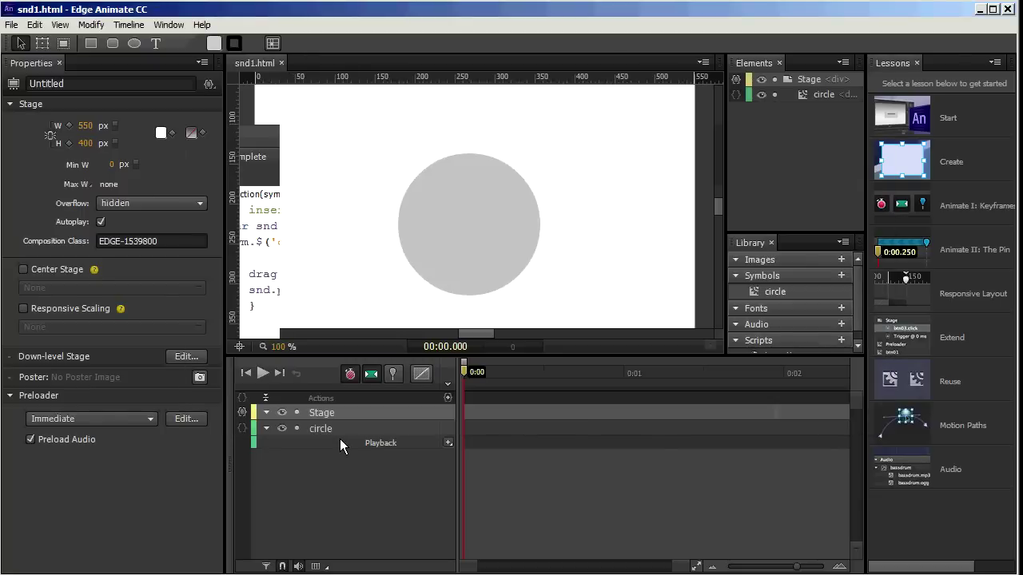
# Preview in Chrome, drag the circle to hear its sound, then close the preview and minimize Chrome
pyautogui.hotkey('ctrl', 'Return')
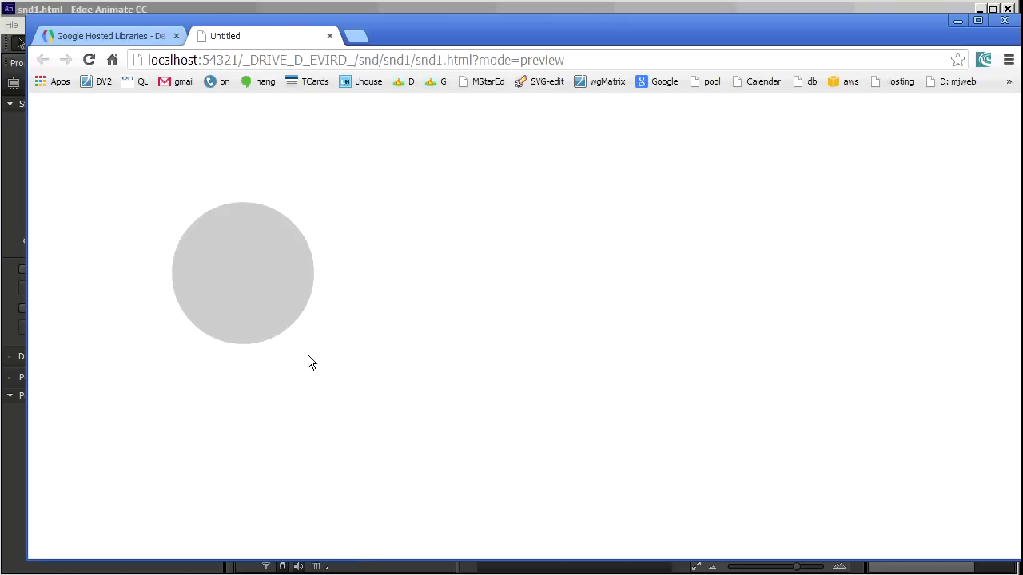
pyautogui.click(439, 230)
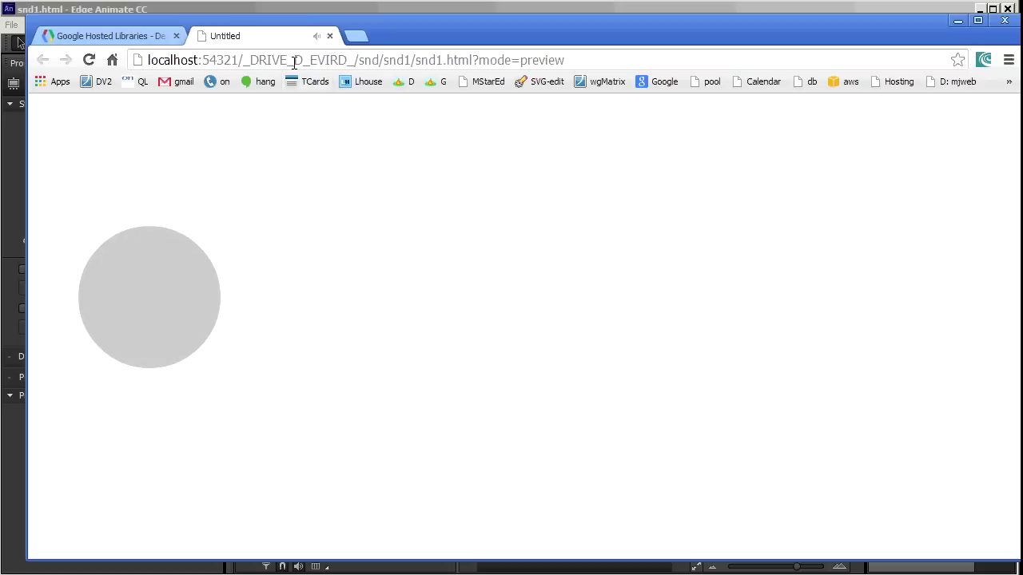
pyautogui.click(330, 36)
pyautogui.click(959, 21)
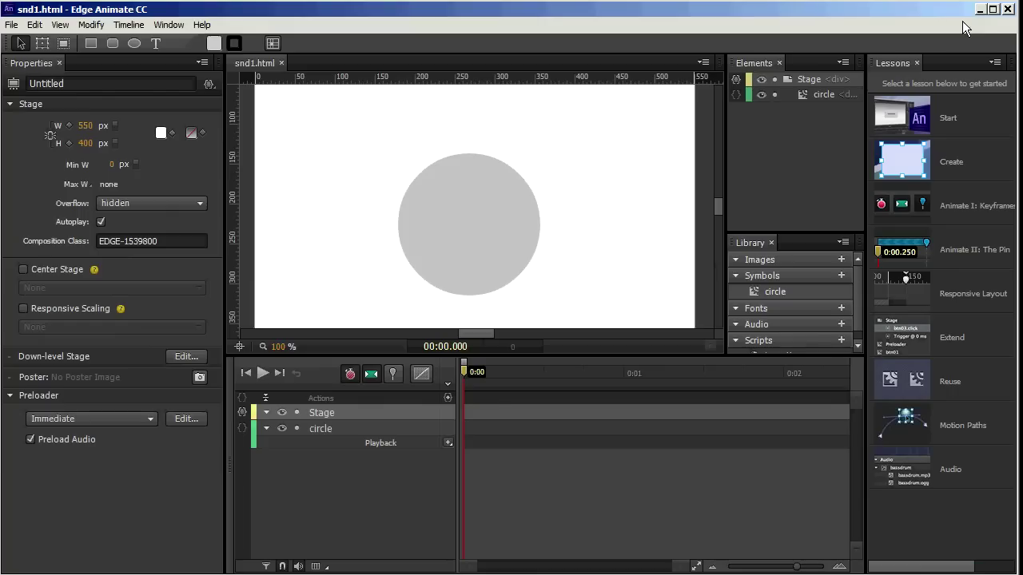
# Review the Stage's drag-to-play creationComplete code, then bring the Explorer audio folder into view
pyautogui.click(243, 411)
pyautogui.moveTo(349, 421); pyautogui.dragTo(223, 184)
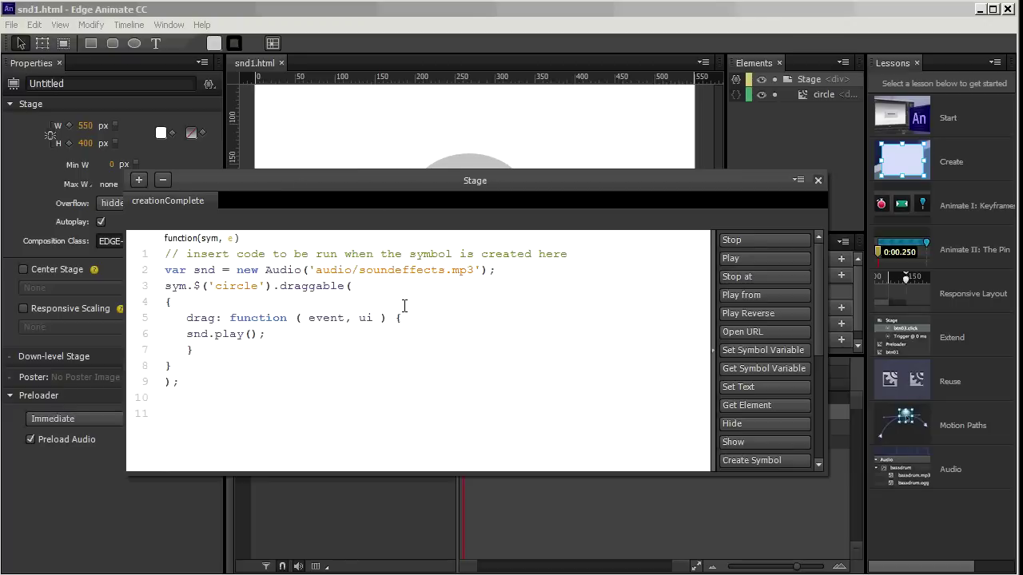
pyautogui.click(817, 180)
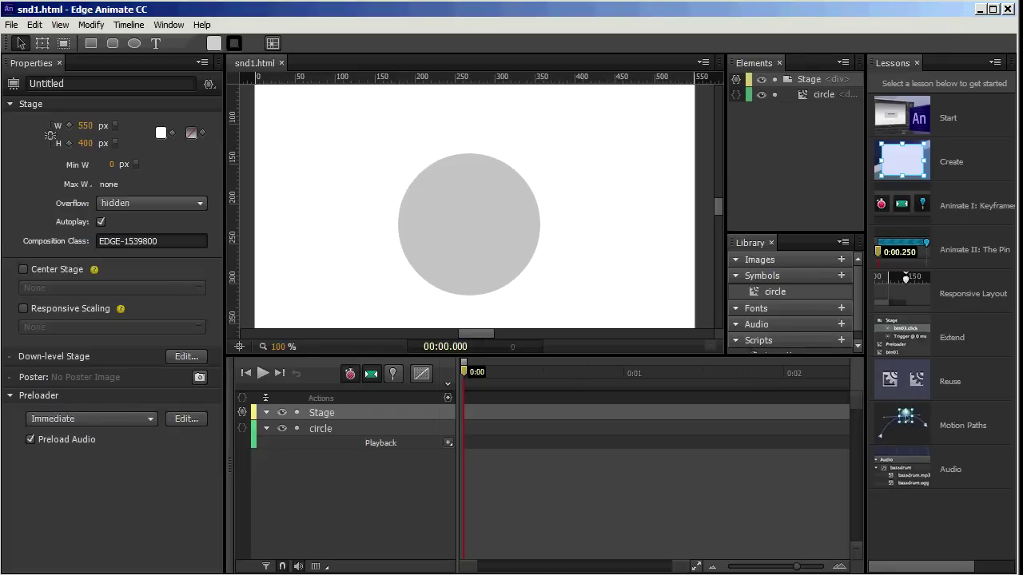
pyautogui.moveTo(0, 48); pyautogui.dragTo(134, 118)
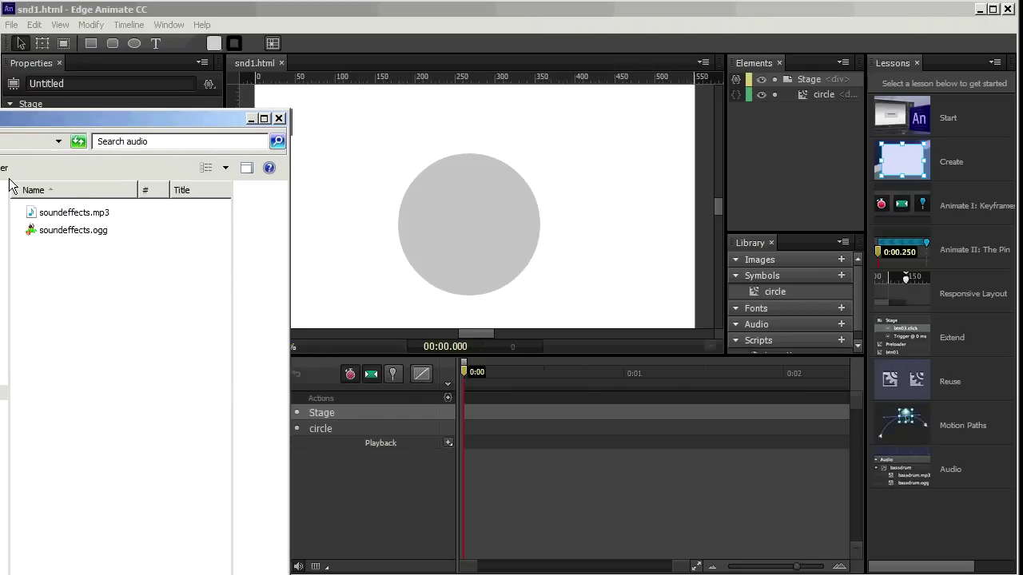
# Drag soundeffects.mp3 and soundeffects.ogg from Explorer onto the stage as audio elements
pyautogui.click(59, 214)
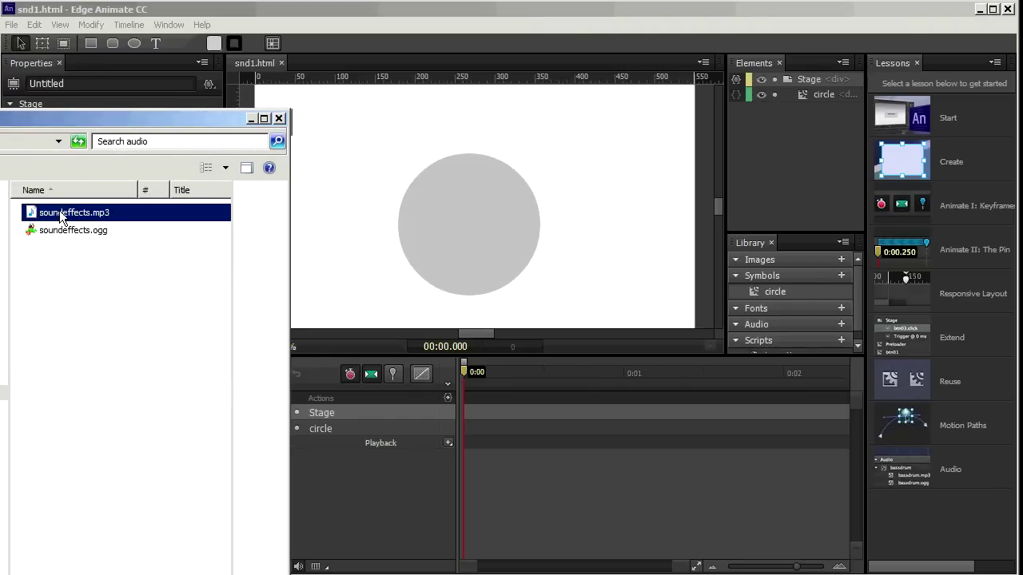
pyautogui.moveTo(61, 214); pyautogui.dragTo(370, 126)
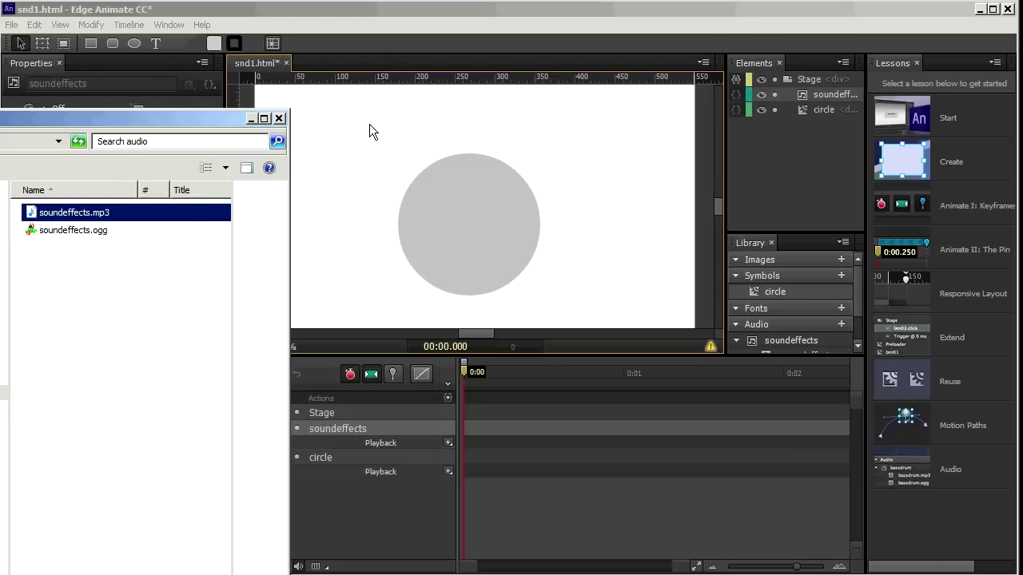
pyautogui.click(73, 231)
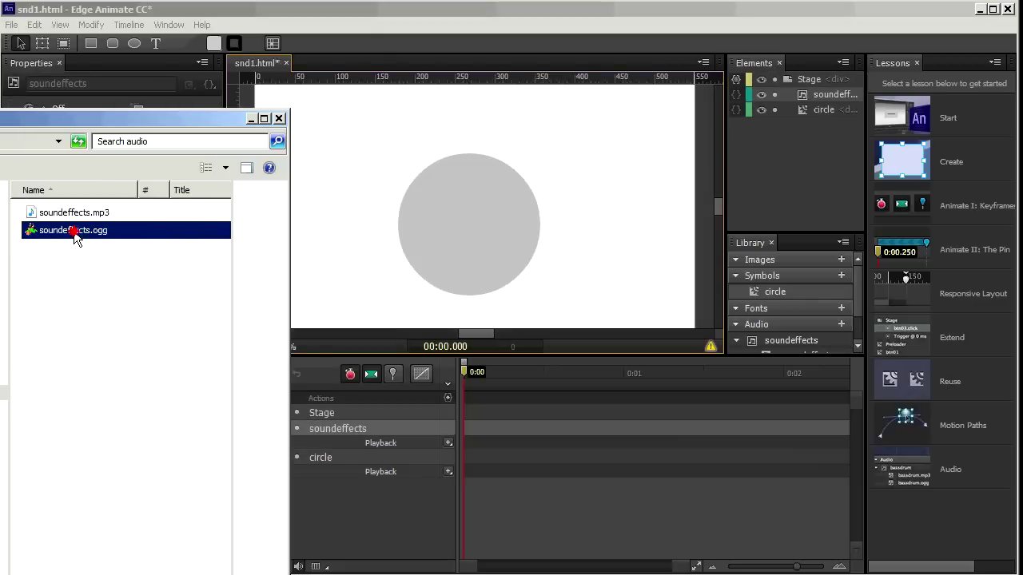
pyautogui.moveTo(73, 232); pyautogui.dragTo(391, 167)
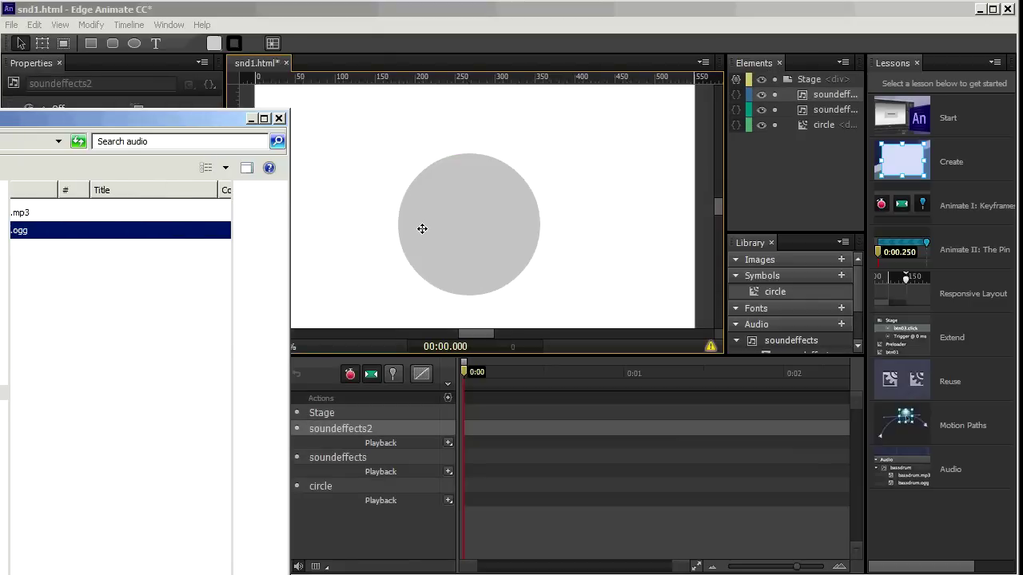
# Move Explorer aside, scroll the Library to its Audio entries, and save the project
pyautogui.click(34, 120)
pyautogui.moveTo(35, 123); pyautogui.dragTo(0, 120)
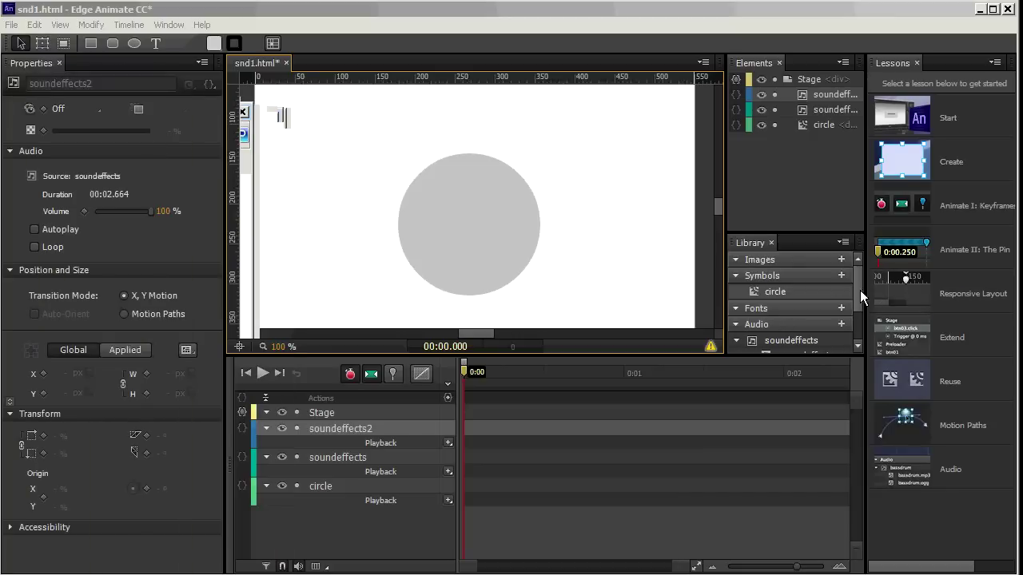
pyautogui.scroll(-2, 860, 290)
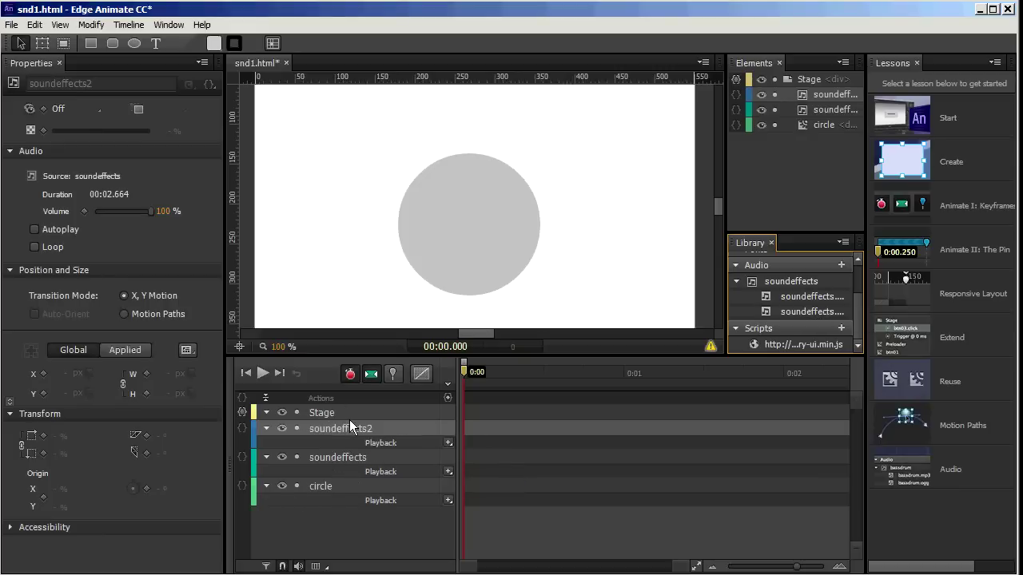
pyautogui.hotkey('ctrl', 's')
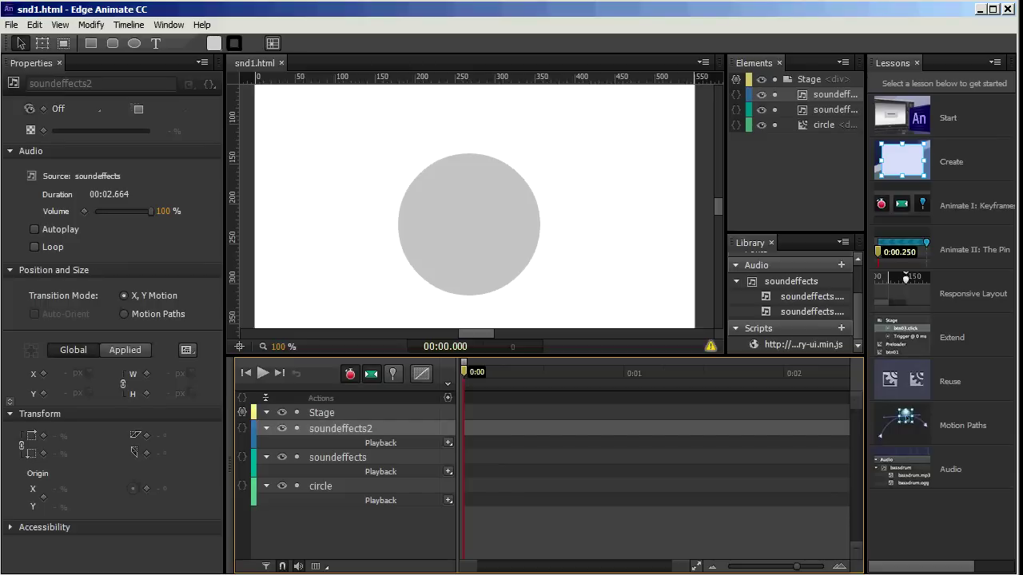
# Give the circle a click event and insert the Play Audio code snippet
pyautogui.click(468, 213)
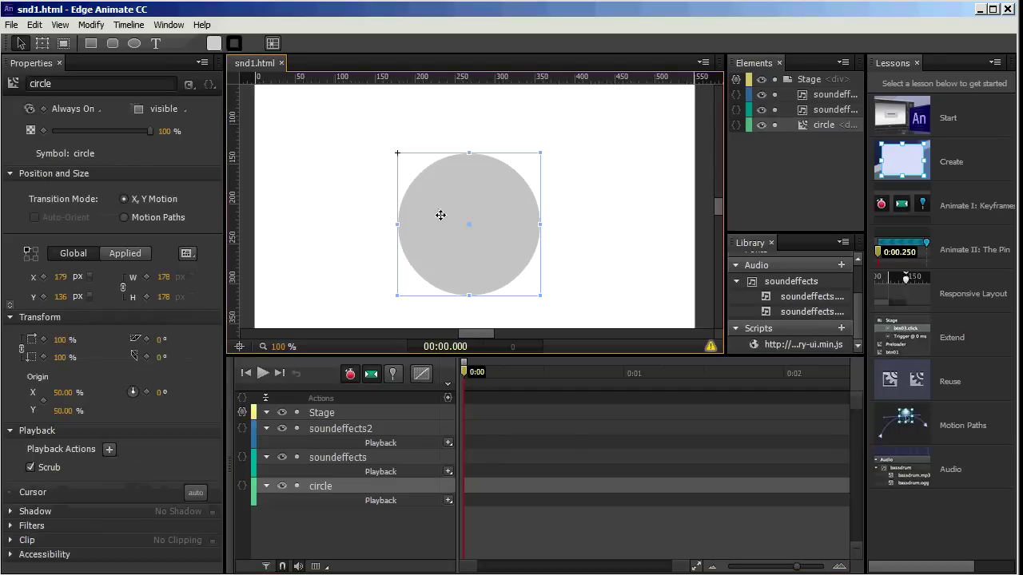
pyautogui.click(242, 491)
pyautogui.moveTo(409, 490); pyautogui.dragTo(258, 176)
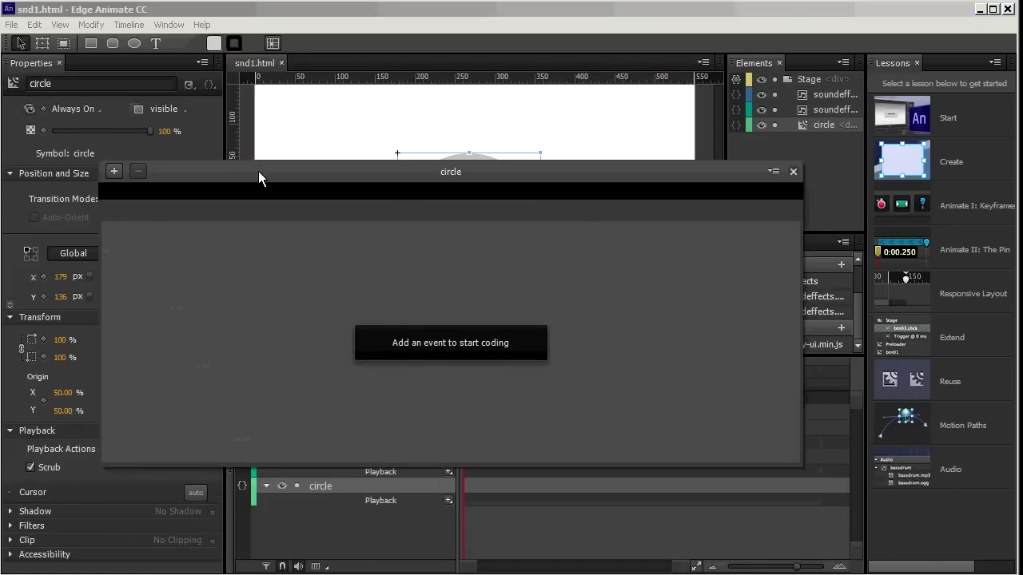
pyautogui.click(113, 172)
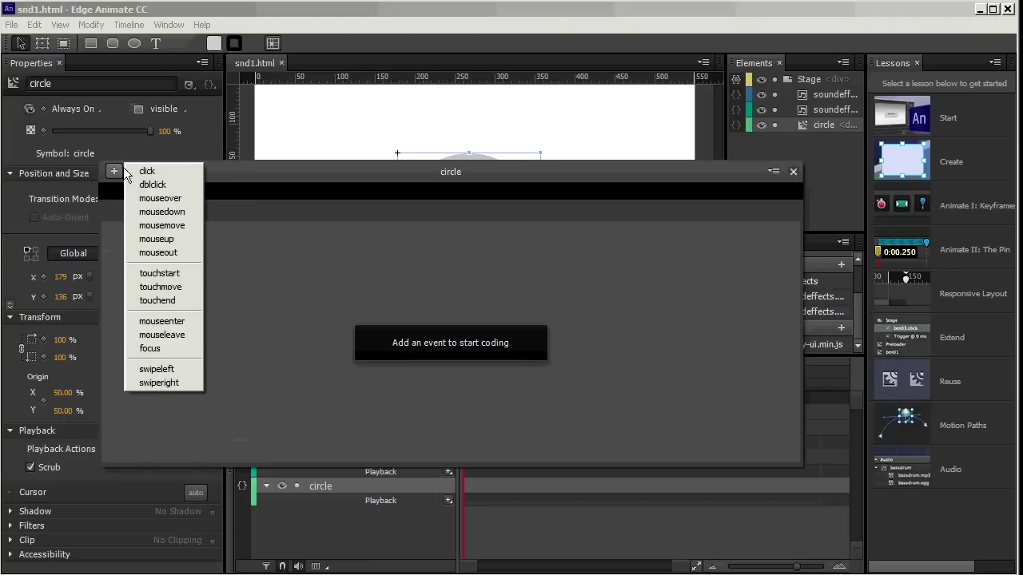
pyautogui.click(159, 171)
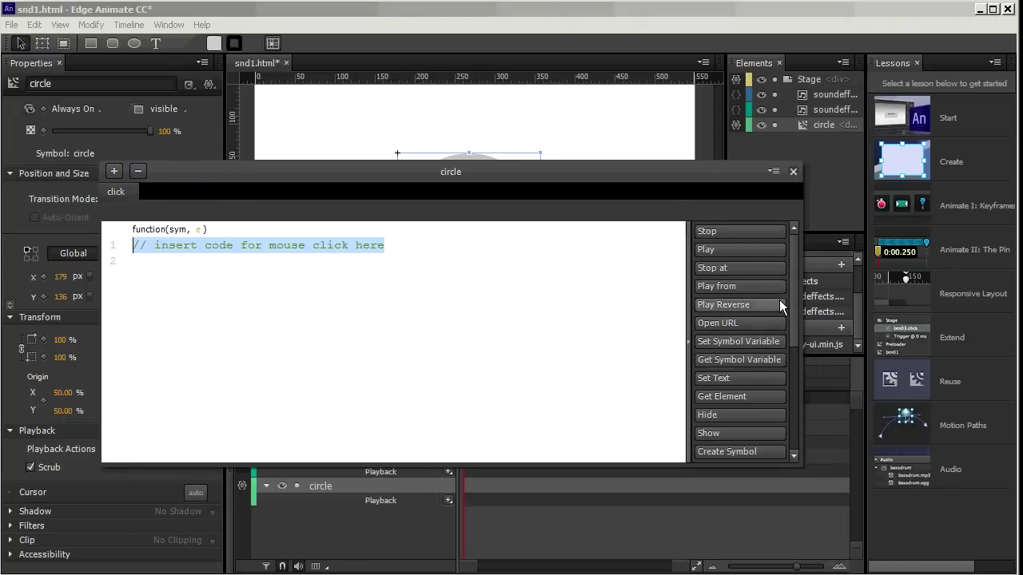
pyautogui.moveTo(795, 258); pyautogui.dragTo(828, 363)
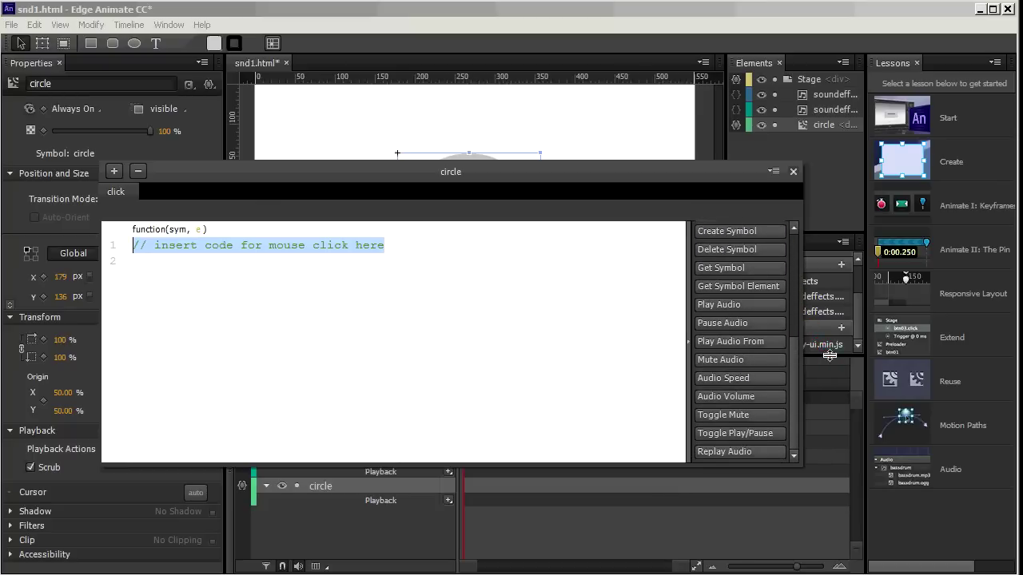
pyautogui.click(754, 305)
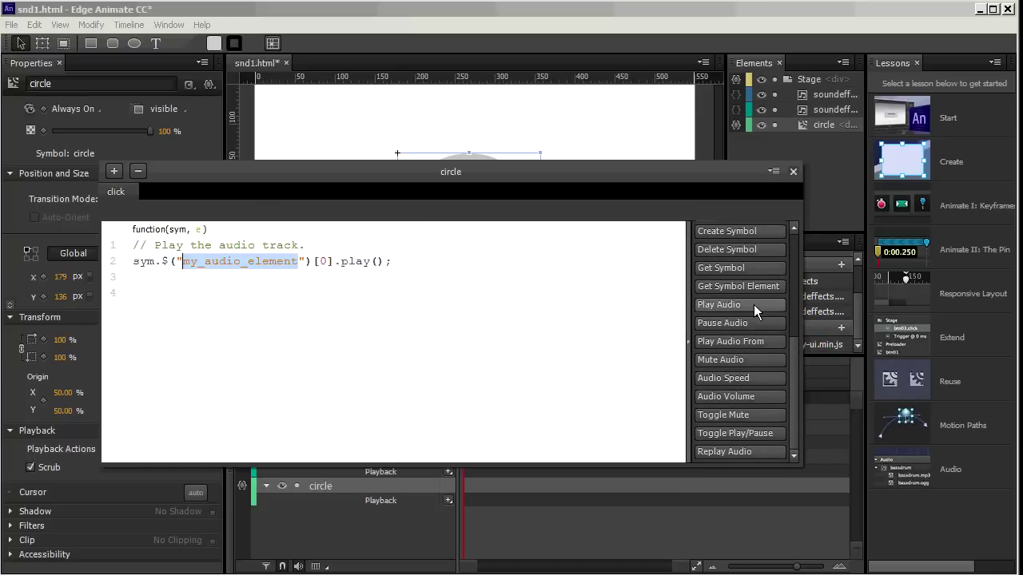
# Change my_audio_element to soundeffects, cut that line, and delete the circle's click event
pyautogui.click(168, 262)
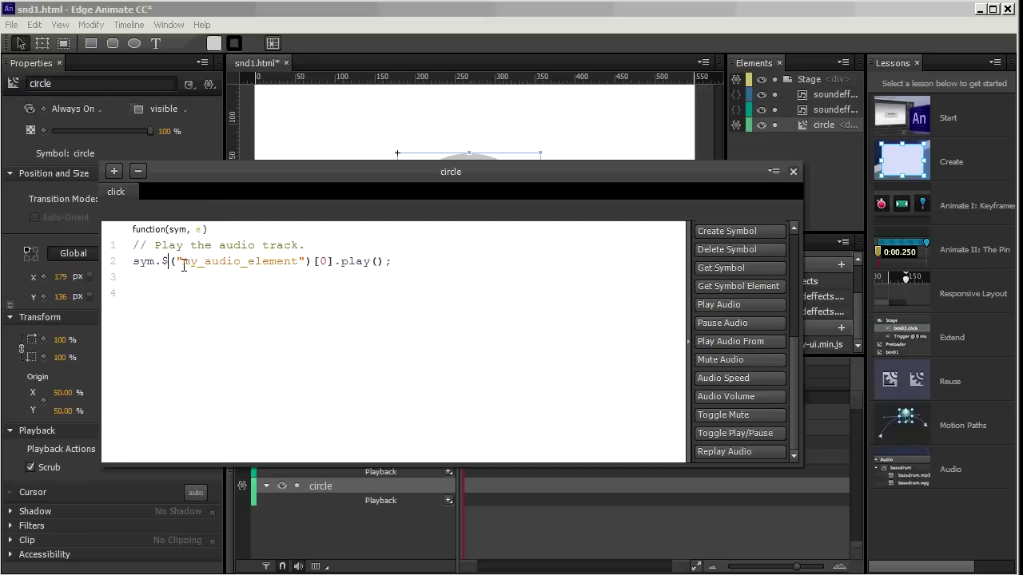
pyautogui.moveTo(320, 173); pyautogui.dragTo(338, 119)
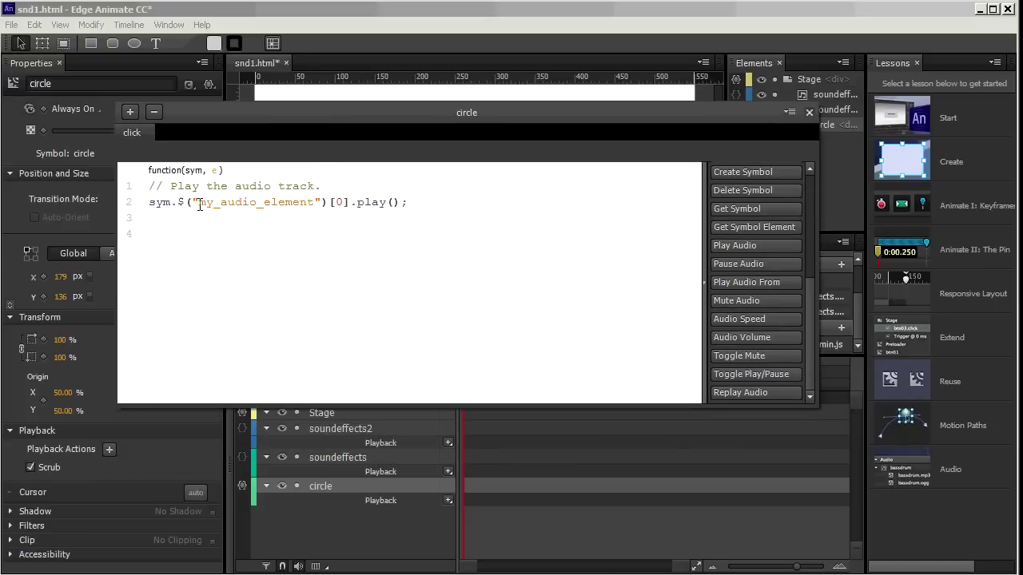
pyautogui.moveTo(199, 206); pyautogui.dragTo(311, 207)
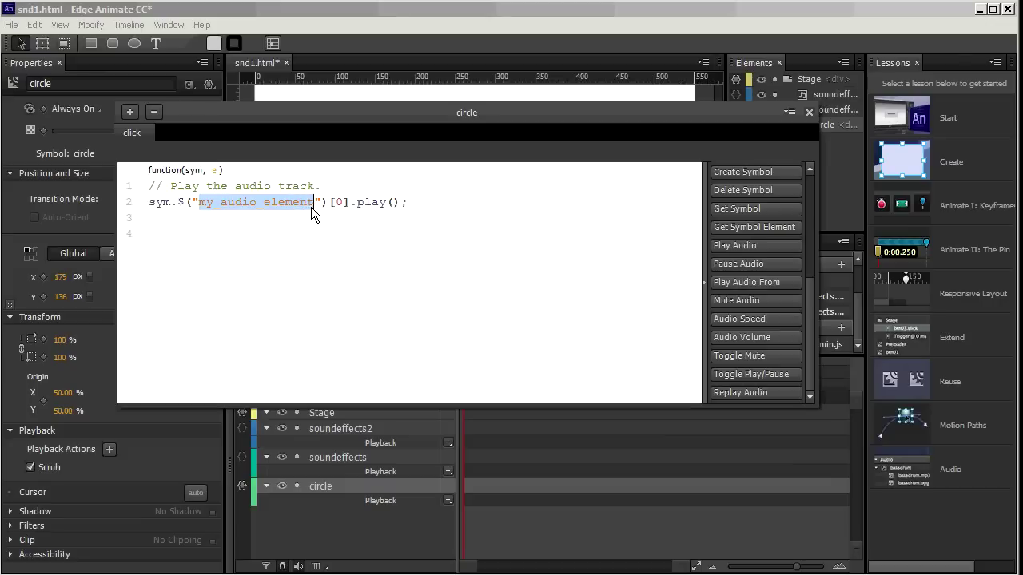
pyautogui.write('soundeffects')
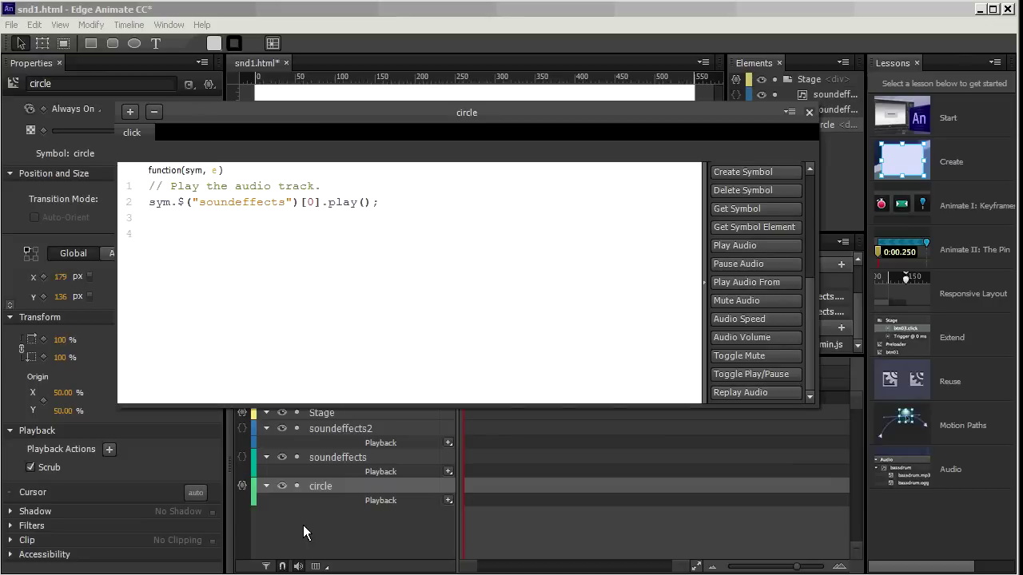
pyautogui.hotkey('shift', 'Left')
pyautogui.hotkey('shift', 'Left')
pyautogui.hotkey('shift', 'Left')
pyautogui.hotkey('shift', 'Left')
pyautogui.hotkey('shift', 'Left')
pyautogui.hotkey('shift', 'Left')
pyautogui.hotkey('shift', 'Left')
pyautogui.hotkey('shift', 'Left')
pyautogui.hotkey('shift', 'Left')
pyautogui.hotkey('shift', 'Left')
pyautogui.hotkey('shift', 'Left')
pyautogui.hotkey('shift', 'Left')
pyautogui.hotkey('shift', 'Left')
pyautogui.hotkey('shift', 'Left')
pyautogui.hotkey('shift', 'Left')
pyautogui.hotkey('shift', 'Left')
pyautogui.hotkey('shift', 'Left')
pyautogui.hotkey('shift', 'Left')
pyautogui.hotkey('shift', 'Left')
pyautogui.hotkey('shift', 'Left')
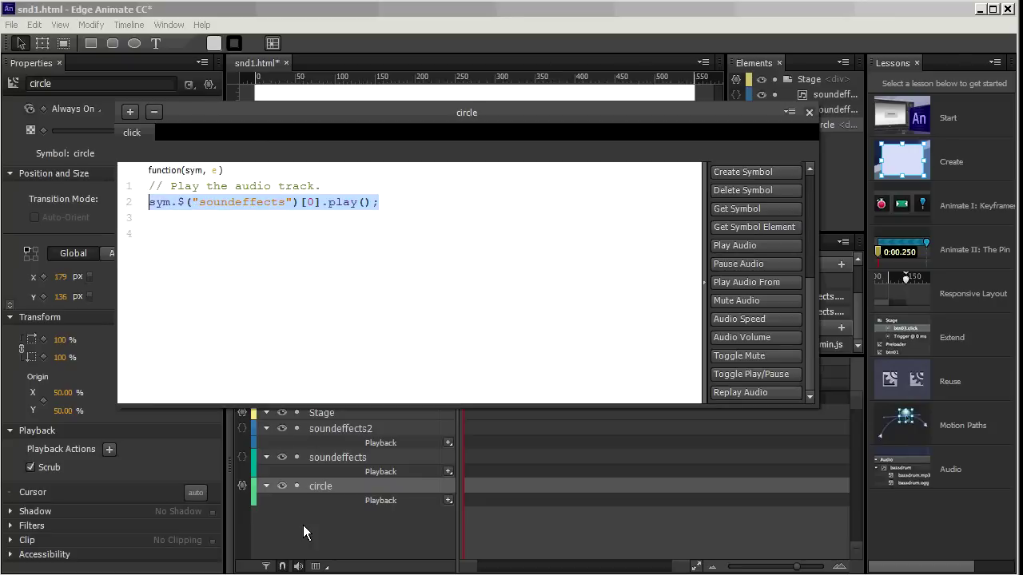
pyautogui.hotkey('ctrl', 'x')
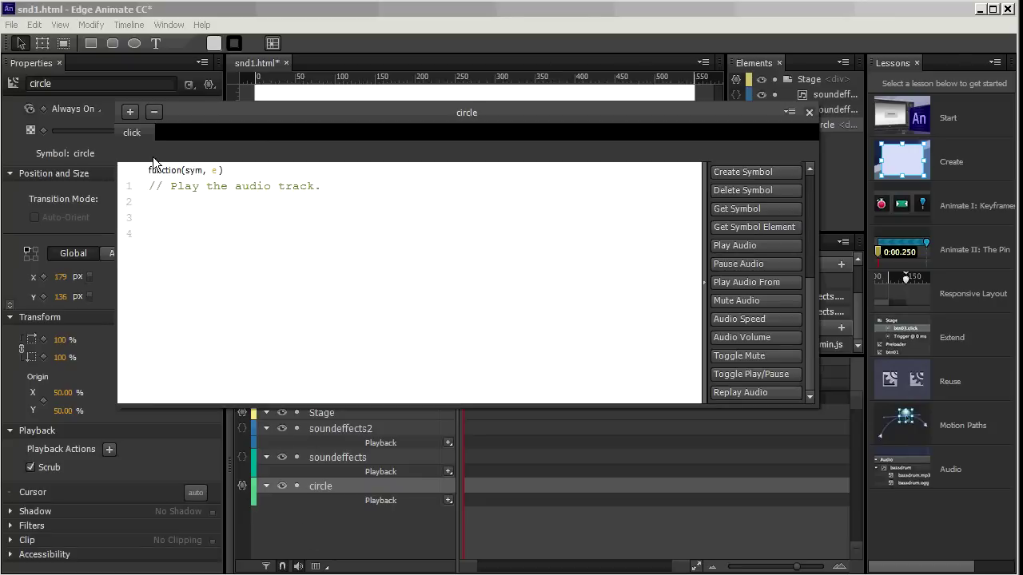
pyautogui.click(156, 112)
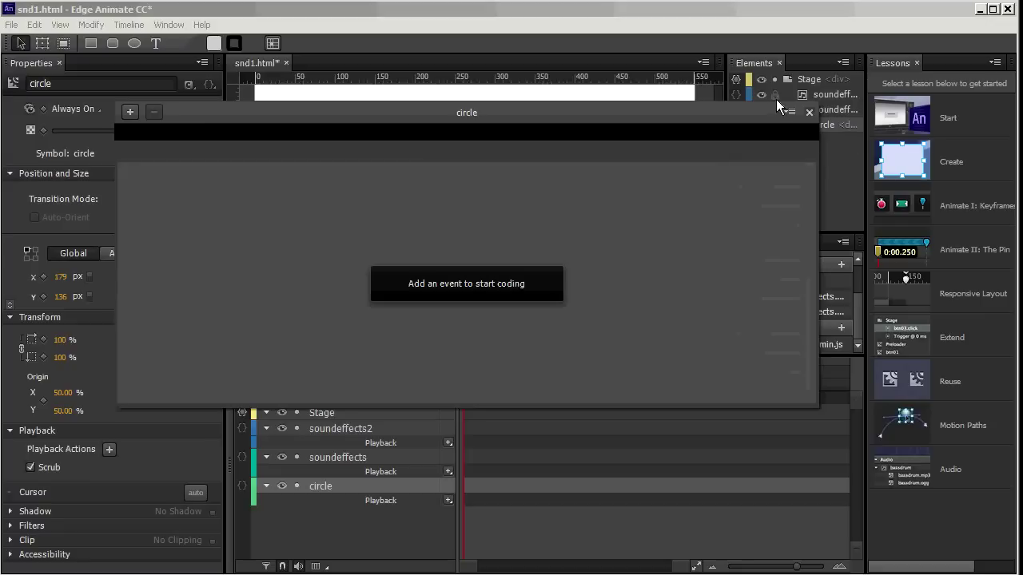
pyautogui.click(808, 112)
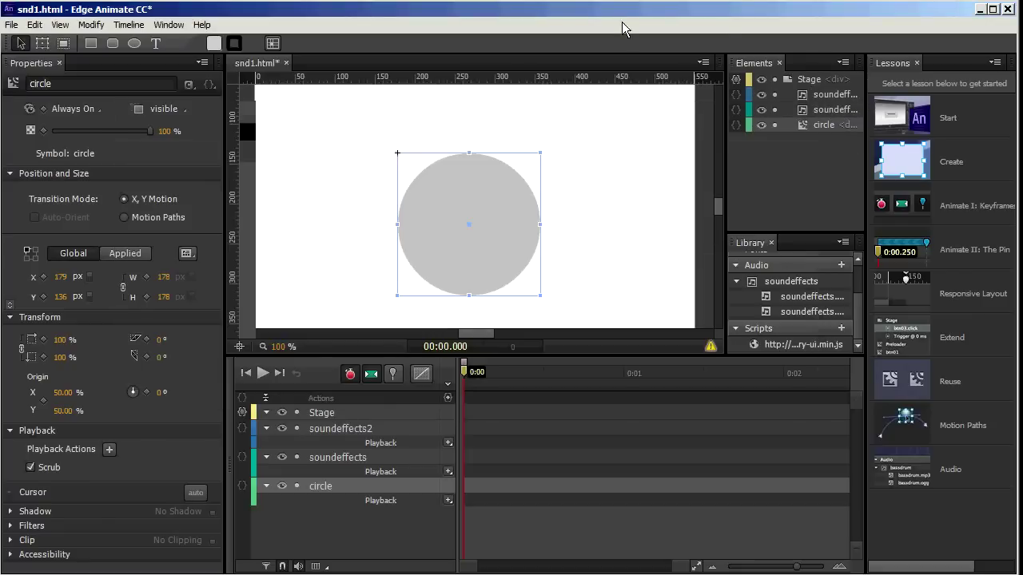
# Replace snd.play(); with the pasted soundeffects play line, delete the var snd Audio line, and save
pyautogui.click(244, 414)
pyautogui.moveTo(475, 475); pyautogui.dragTo(294, 145)
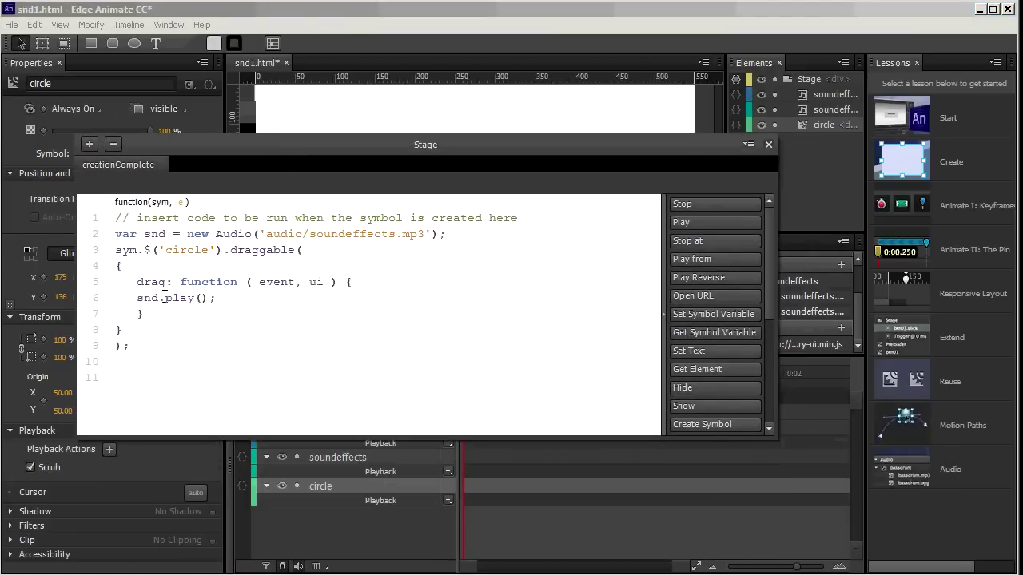
pyautogui.moveTo(224, 297); pyautogui.dragTo(136, 296)
pyautogui.hotkey('ctrl', 'v')
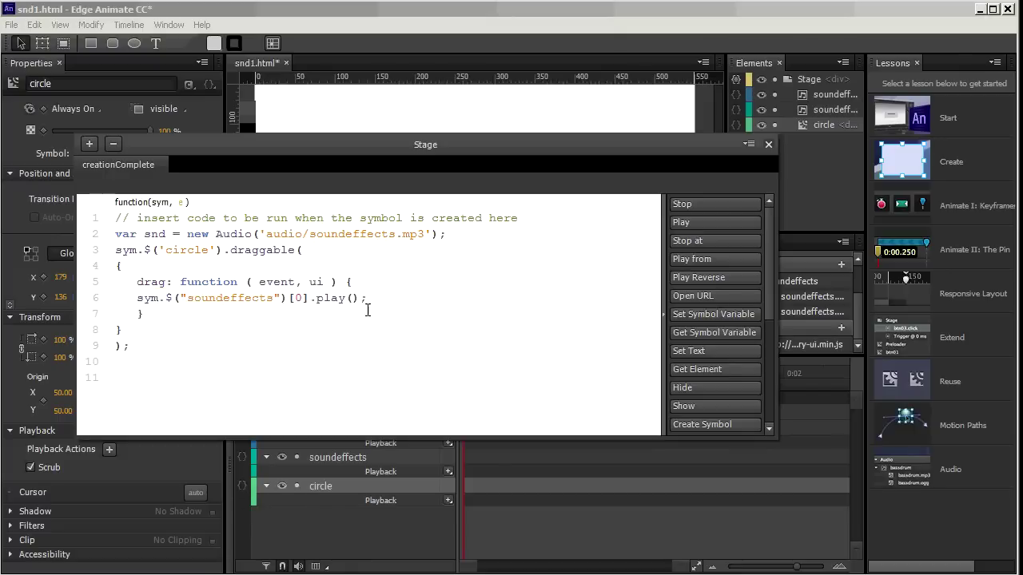
pyautogui.moveTo(448, 234); pyautogui.dragTo(95, 235)
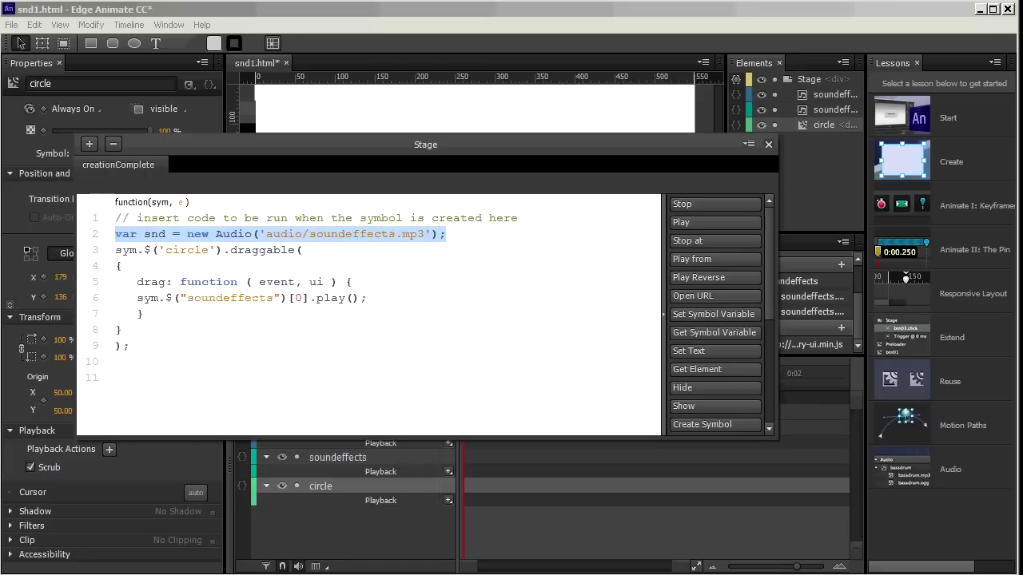
pyautogui.press('BackSpace')
pyautogui.press('BackSpace')
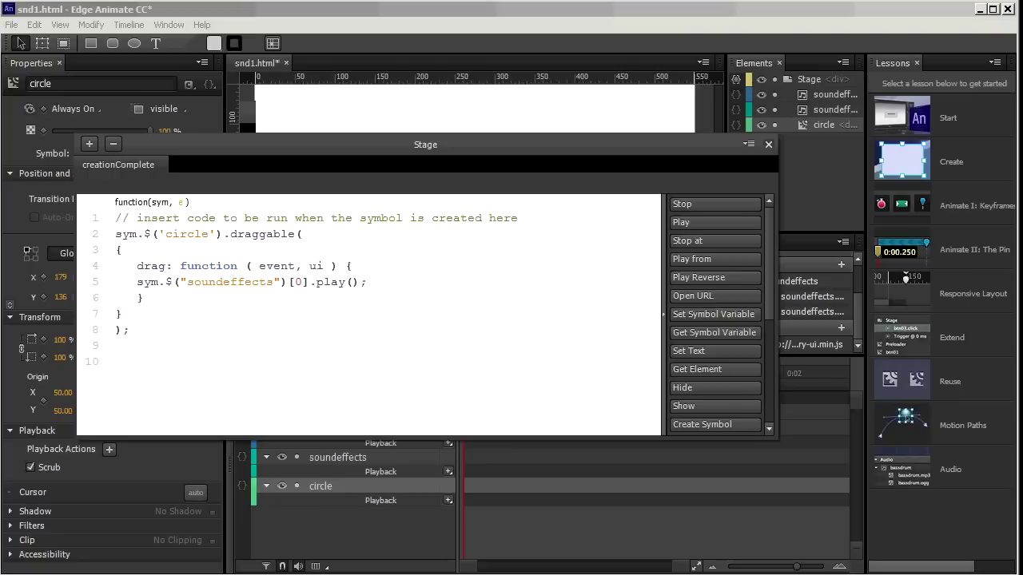
pyautogui.hotkey('ctrl', 's')
pyautogui.press('Escape')
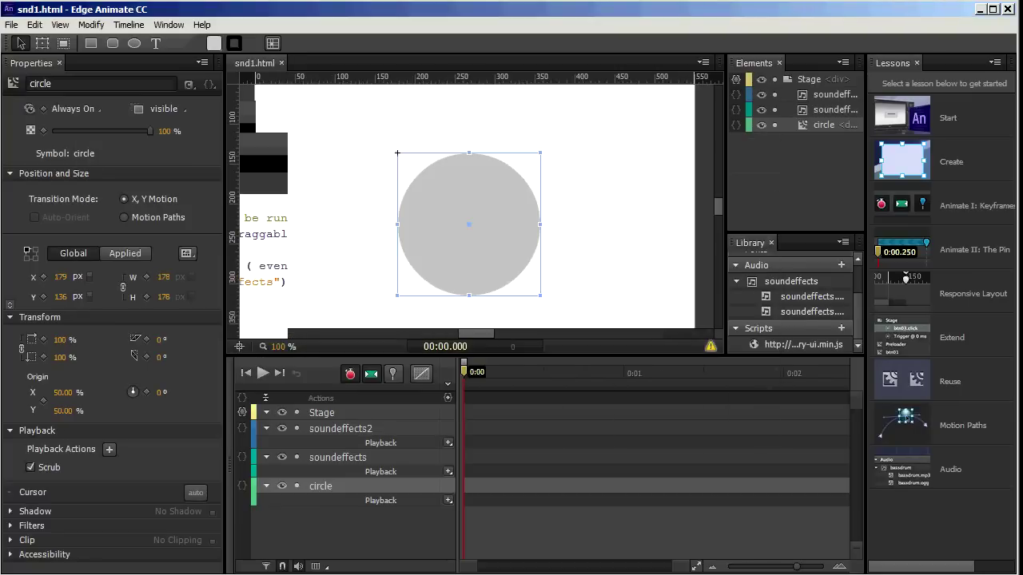
# Preview snd1.html in Chrome, drag the grey circle to play its sound, and select the preview URL
pyautogui.hotkey('ctrl', 'Return')
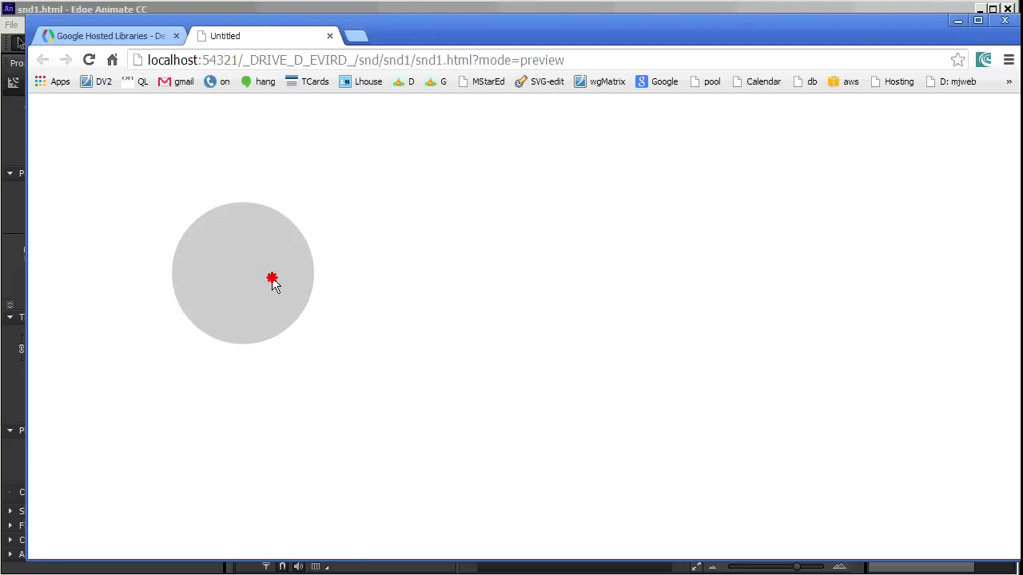
pyautogui.moveTo(272, 280)
pyautogui.mouseDown()
pyautogui.moveTo(194, 183)
pyautogui.moveTo(198, 357)
pyautogui.moveTo(219, 324)
pyautogui.moveTo(221, 283)
pyautogui.mouseUp()
pyautogui.moveTo(579, 60); pyautogui.dragTo(136, 64)
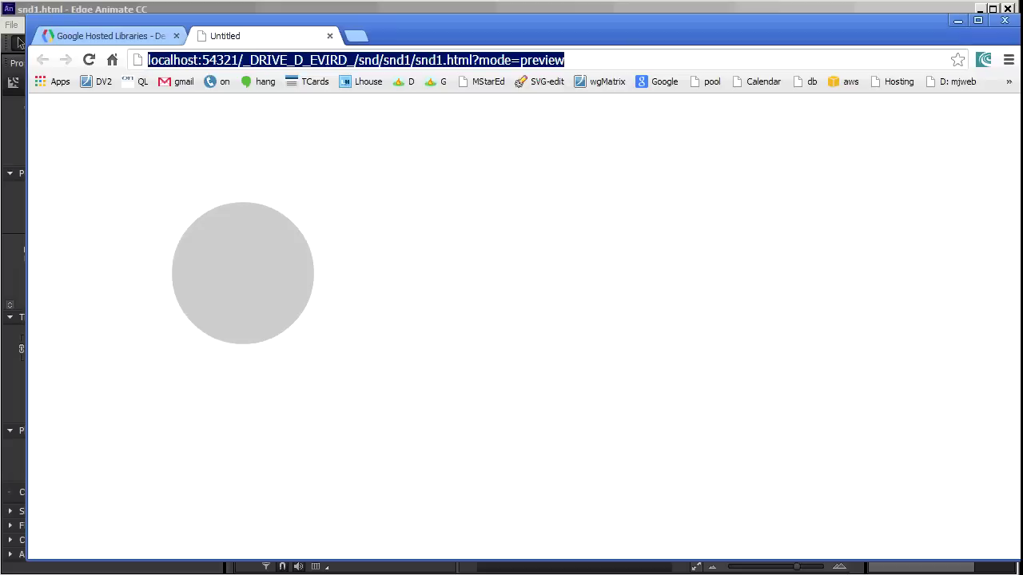
# Load the copied preview URL in Firefox, drag the circle to test the sound, then minimise Firefox
pyautogui.hotkey('alt', 'Tab')
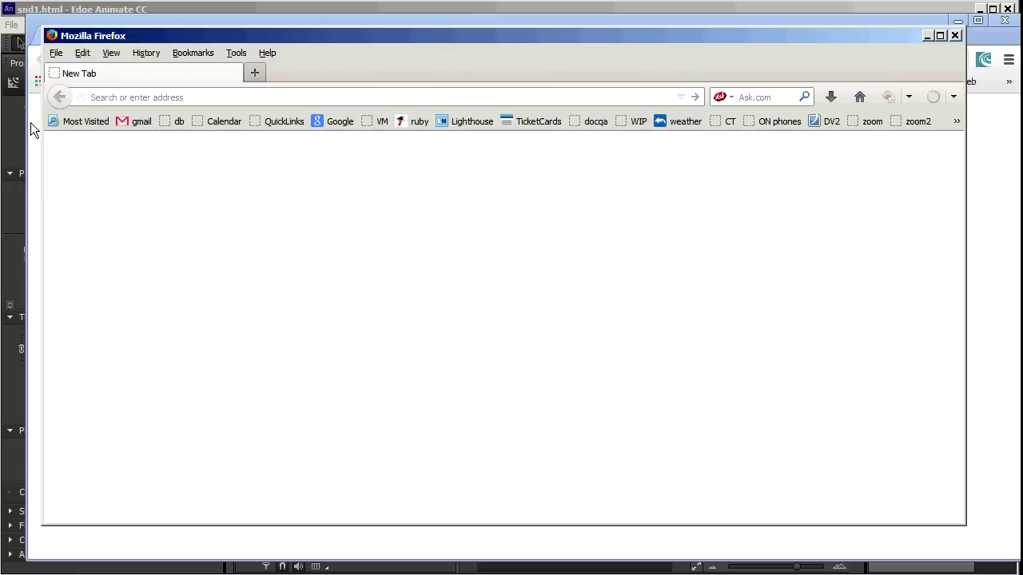
pyautogui.hotkey('ctrl', 'v')
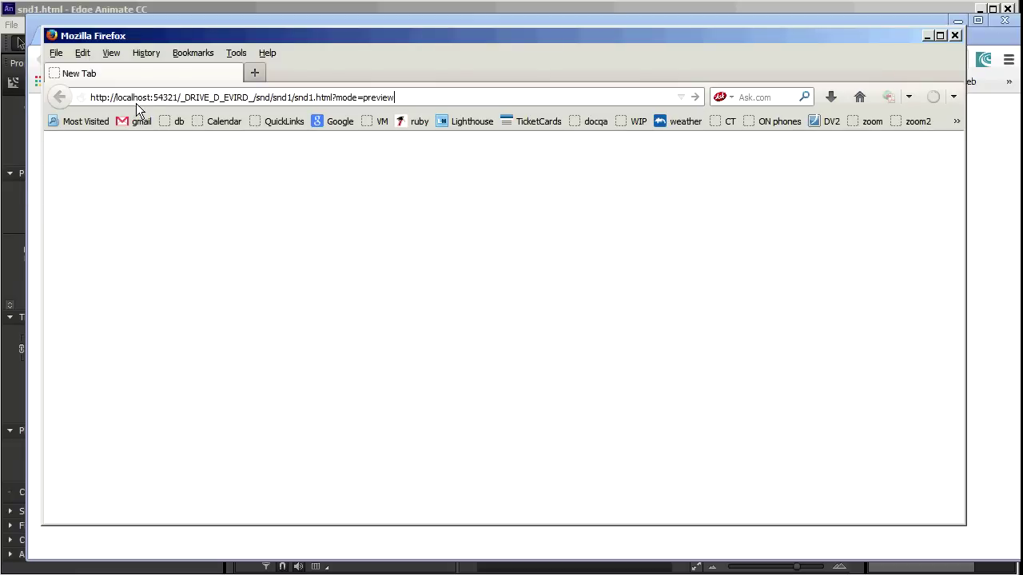
pyautogui.press('Return')
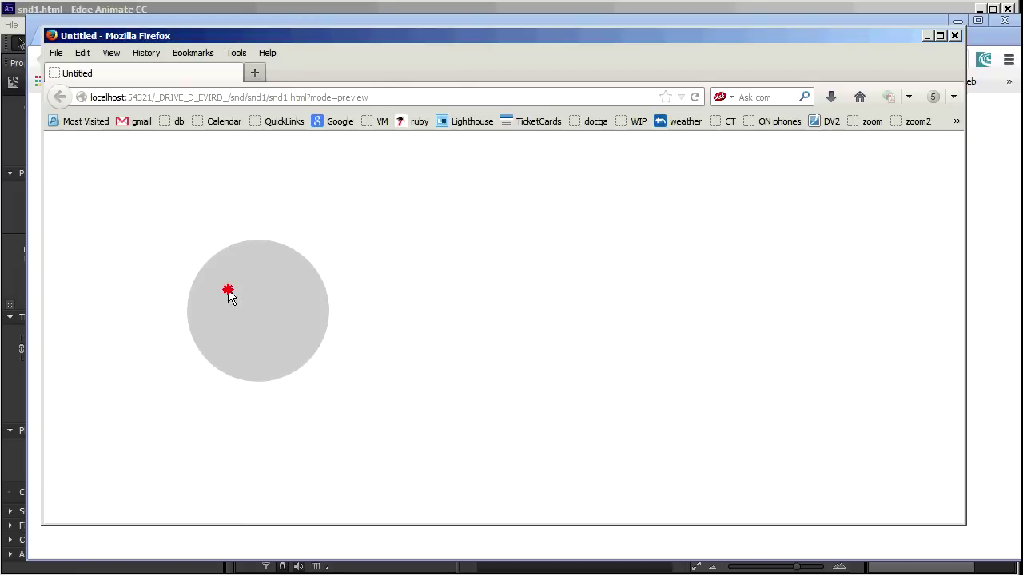
pyautogui.moveTo(228, 292)
pyautogui.mouseDown()
pyautogui.moveTo(107, 203)
pyautogui.moveTo(244, 196)
pyautogui.moveTo(192, 251)
pyautogui.mouseUp()
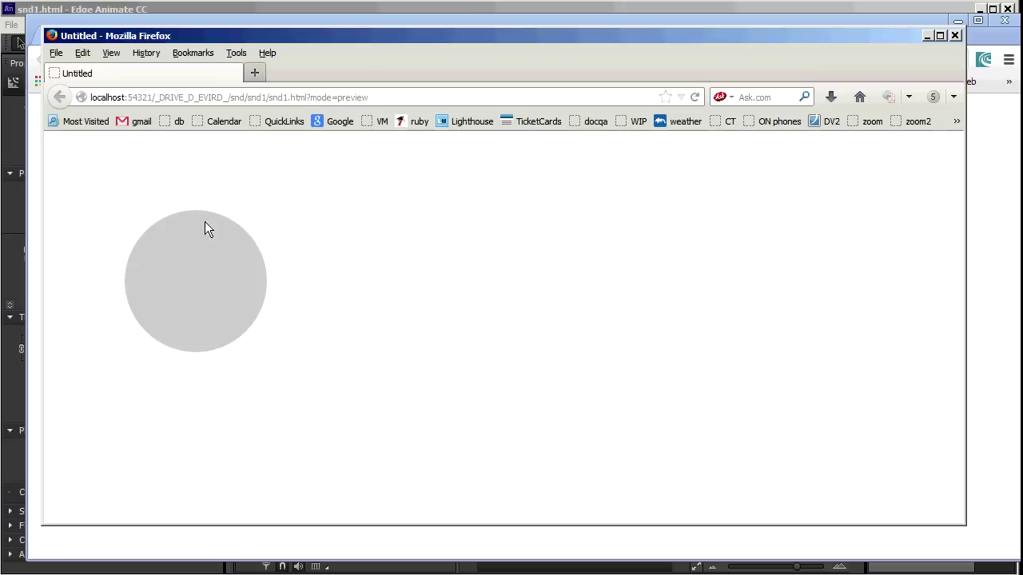
pyautogui.click(926, 37)
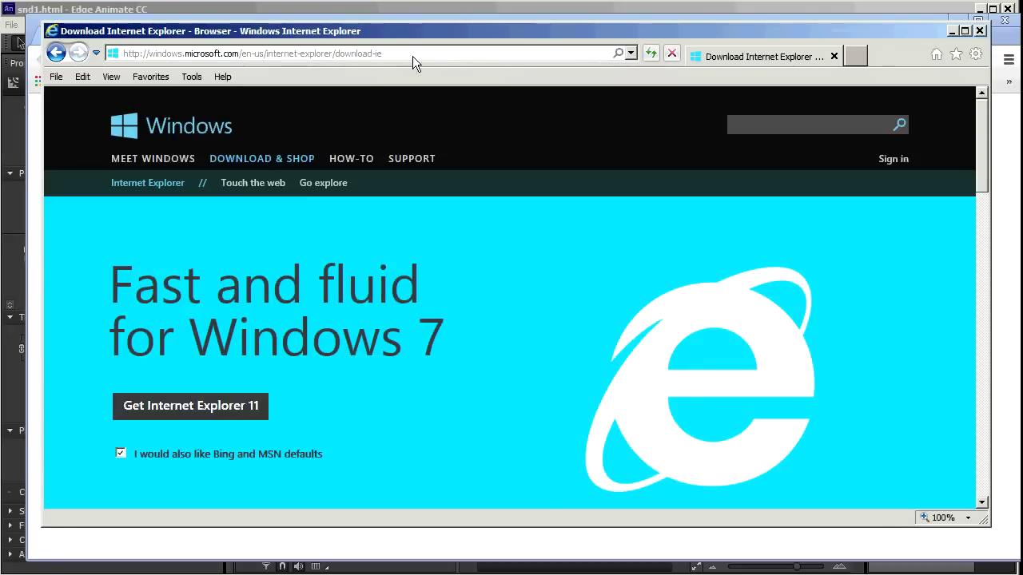
# Load the preview URL in Internet Explorer and drag the grey circle up until fully visible
pyautogui.click(400, 54)
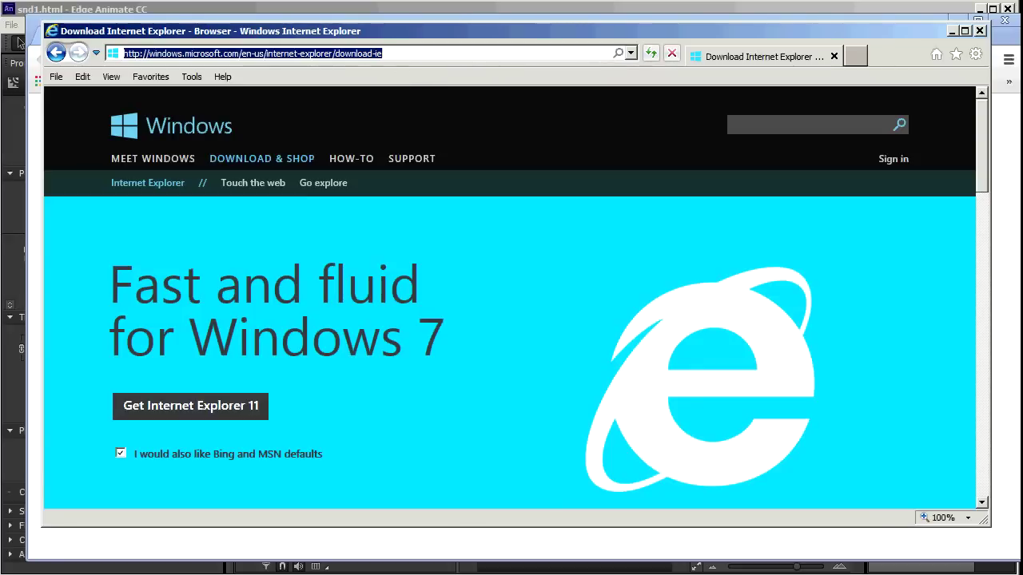
pyautogui.hotkey('ctrl', 'v')
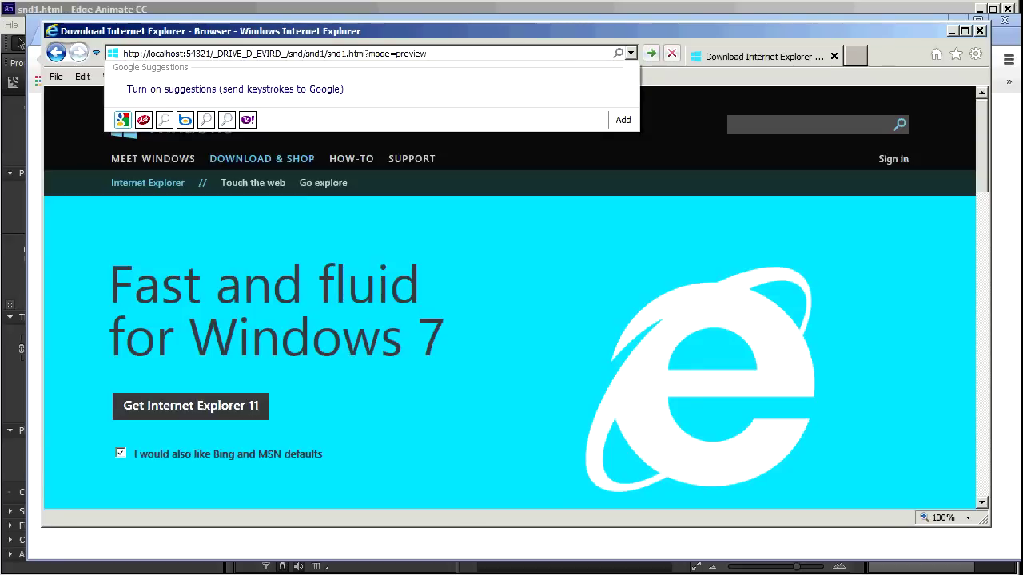
pyautogui.press('Return')
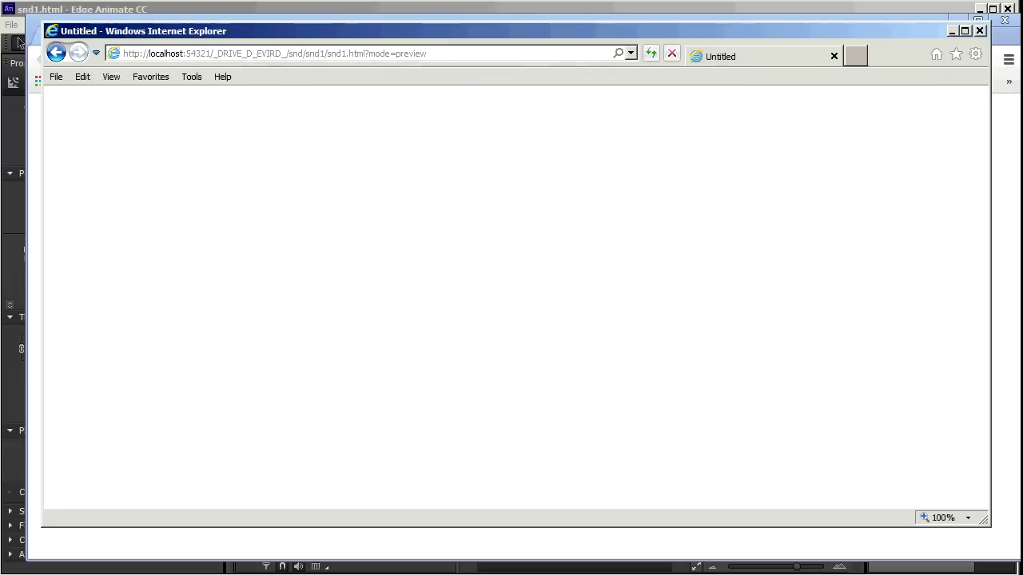
pyautogui.moveTo(243, 261); pyautogui.dragTo(157, 327)
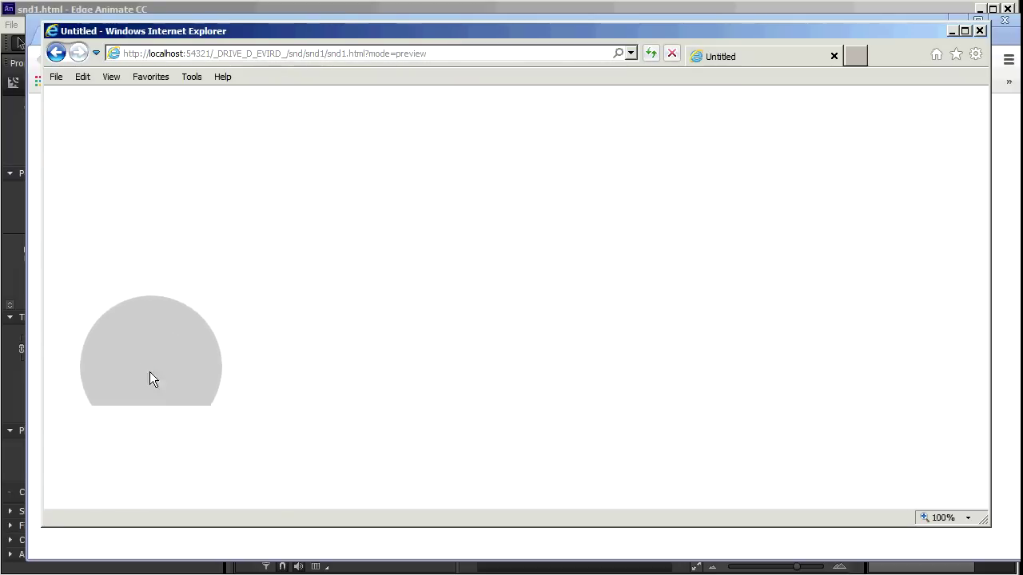
pyautogui.moveTo(149, 372); pyautogui.dragTo(169, 266)
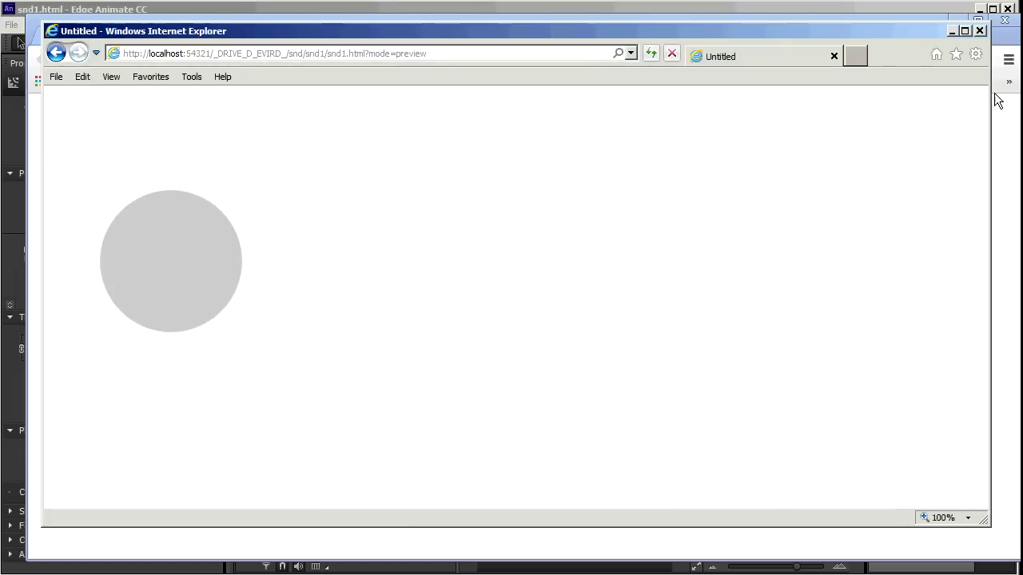
# Narrow the IE preview window, then close Chrome's preview tab and minimize Chrome
pyautogui.moveTo(991, 93); pyautogui.dragTo(149, 161)
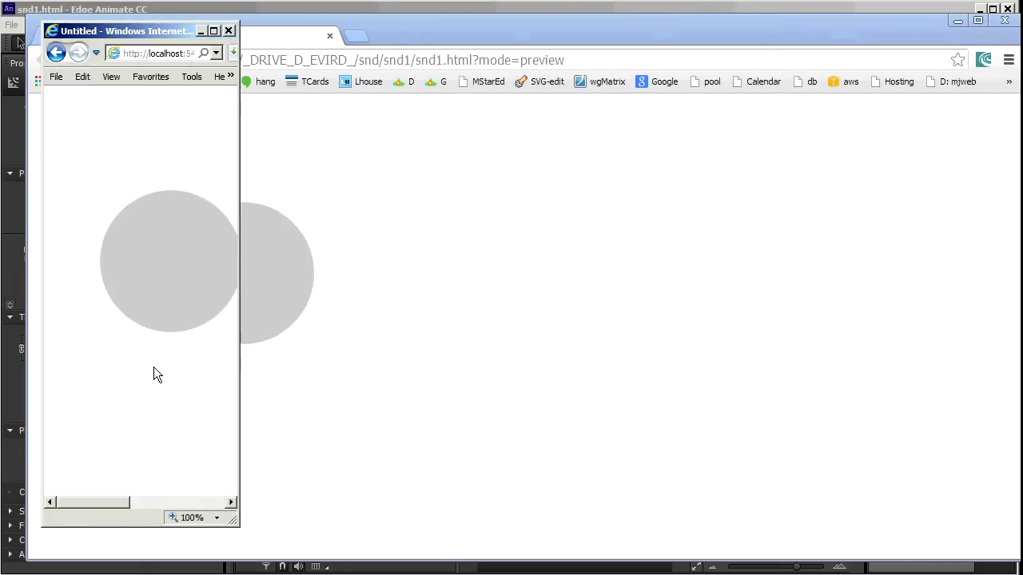
pyautogui.click(248, 41)
pyautogui.click(329, 36)
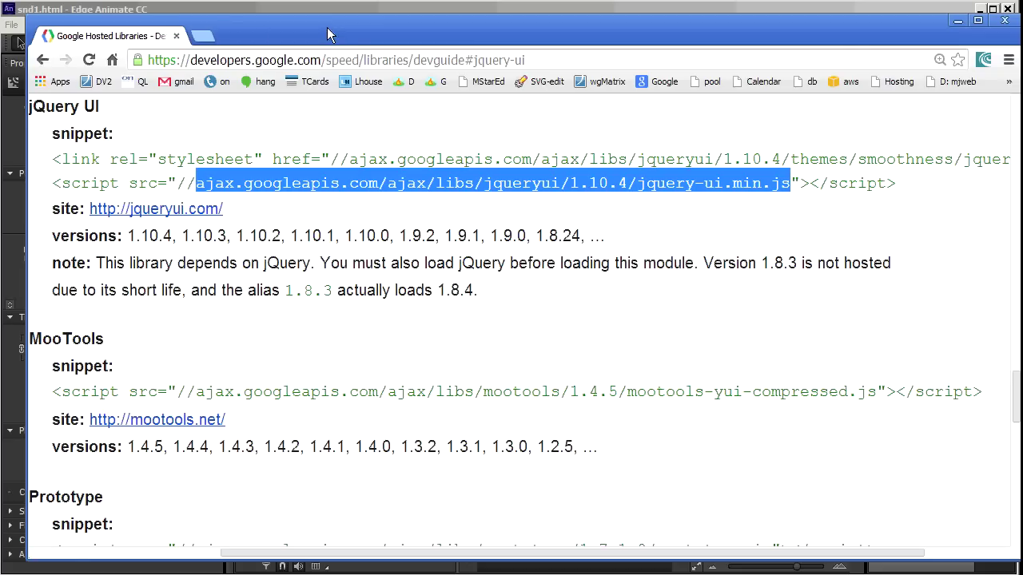
pyautogui.click(958, 24)
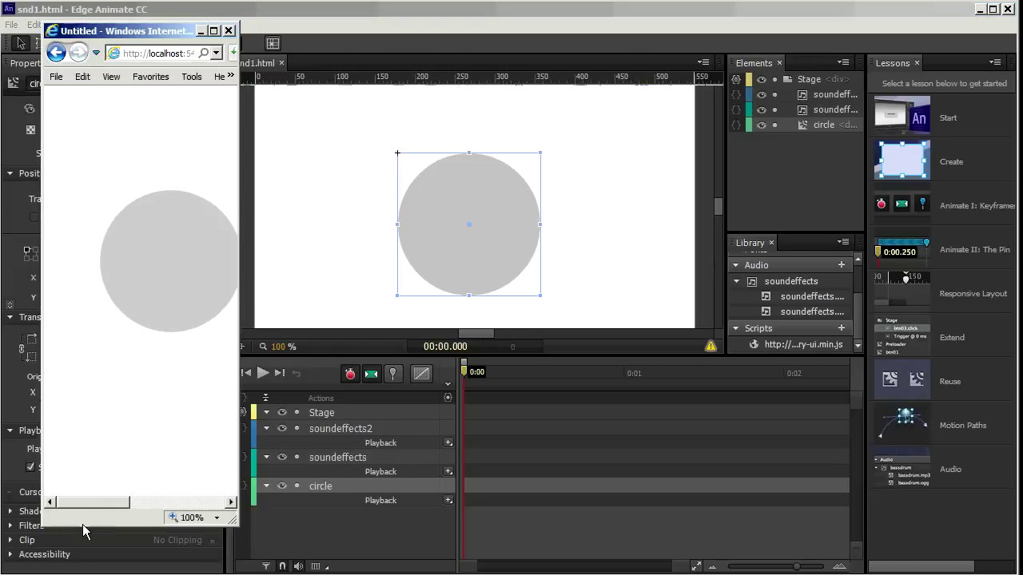
# Shorten and re-widen the IE preview to test scaling, then return to Edge Animate
pyautogui.moveTo(84, 527); pyautogui.dragTo(162, 499)
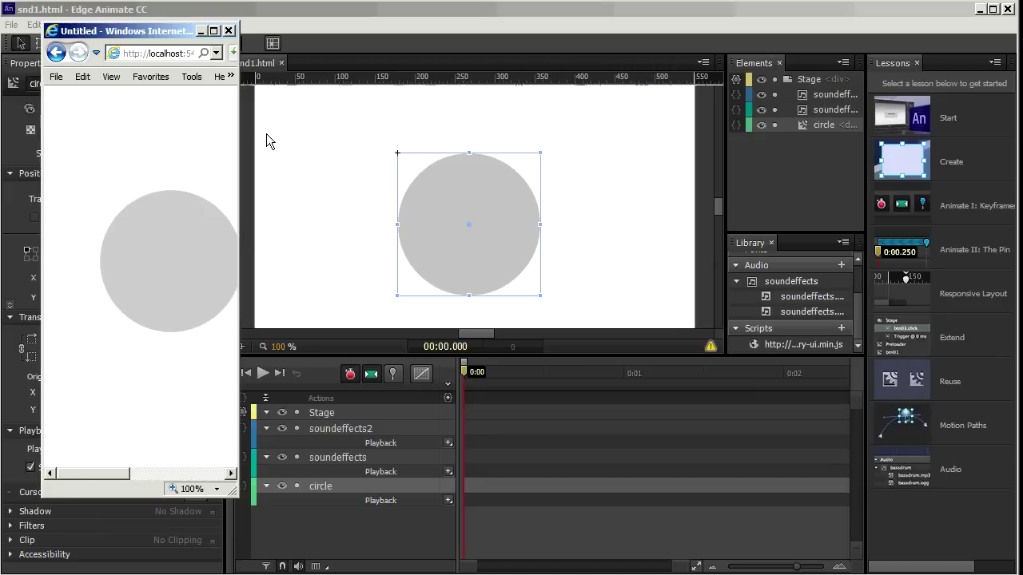
pyautogui.moveTo(237, 136); pyautogui.dragTo(769, 136)
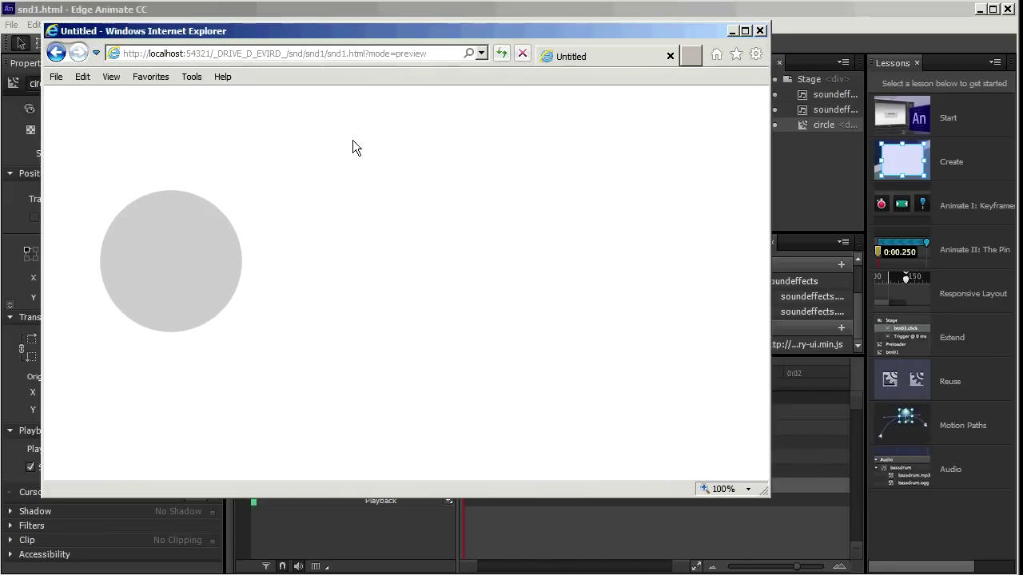
pyautogui.click(869, 48)
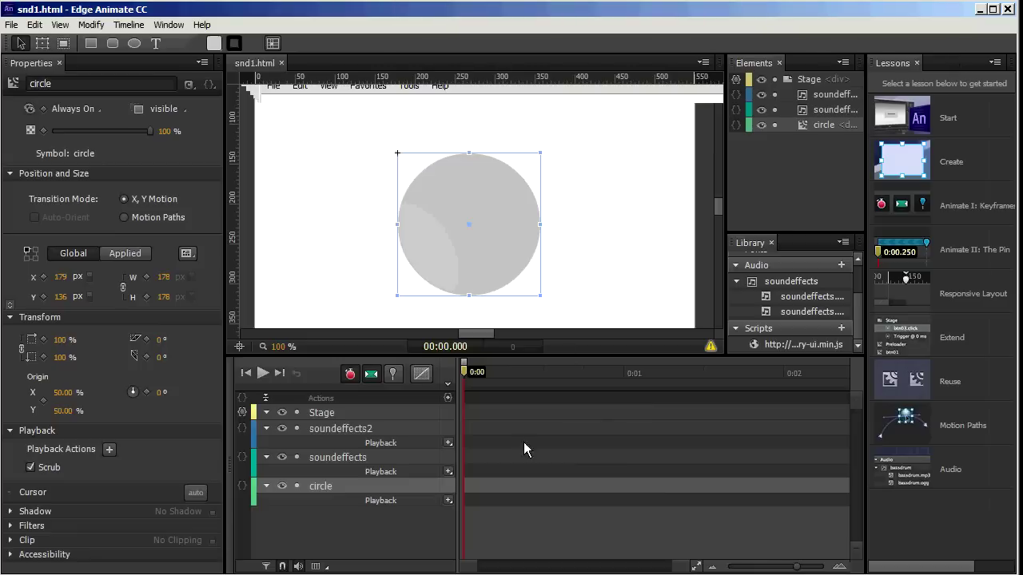
# Enable Responsive Scaling by Width on the Stage, save the project, and preview it in Internet Explorer
pyautogui.click(322, 413)
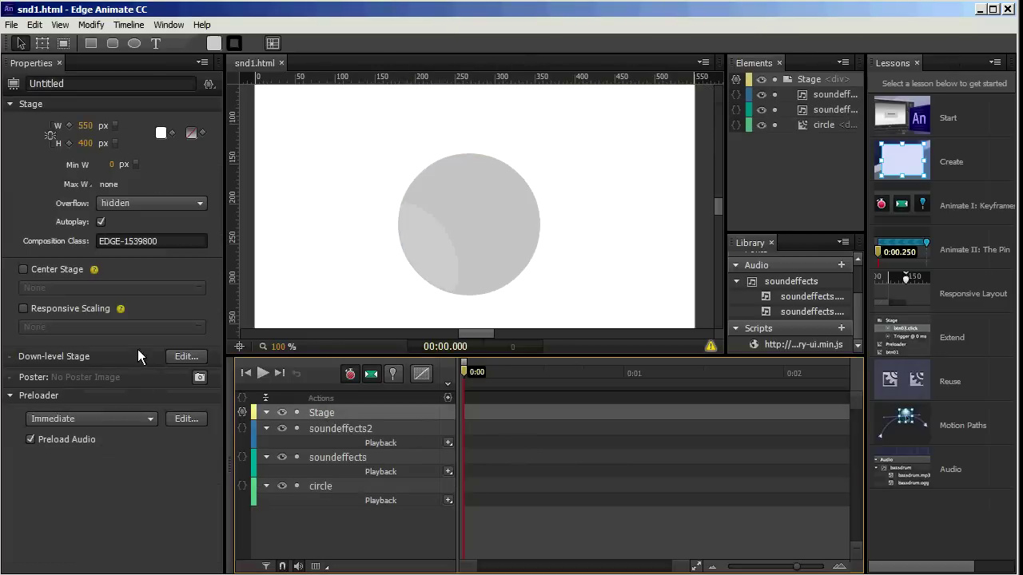
pyautogui.click(24, 308)
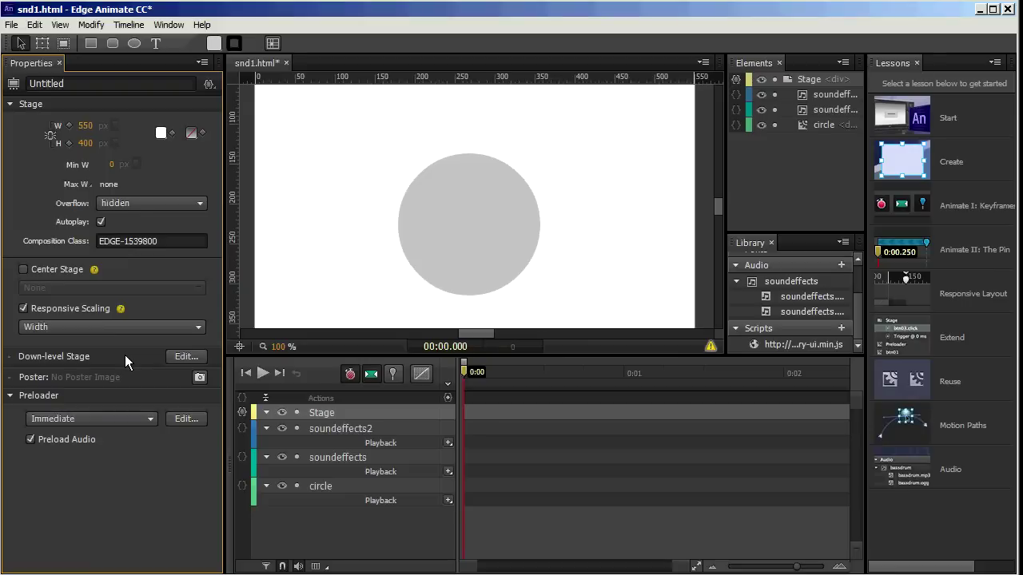
pyautogui.hotkey('ctrl', 's')
pyautogui.hotkey('ctrl', 'Return')
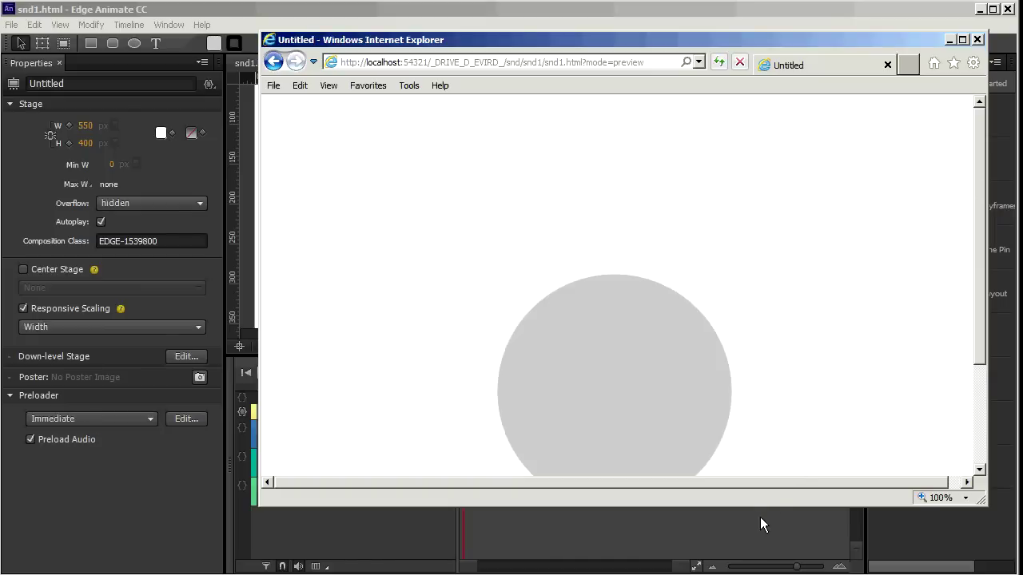
# Resize the Internet Explorer preview narrower, shorter and taller to watch the circle rescale with width
pyautogui.moveTo(783, 504); pyautogui.dragTo(744, 314)
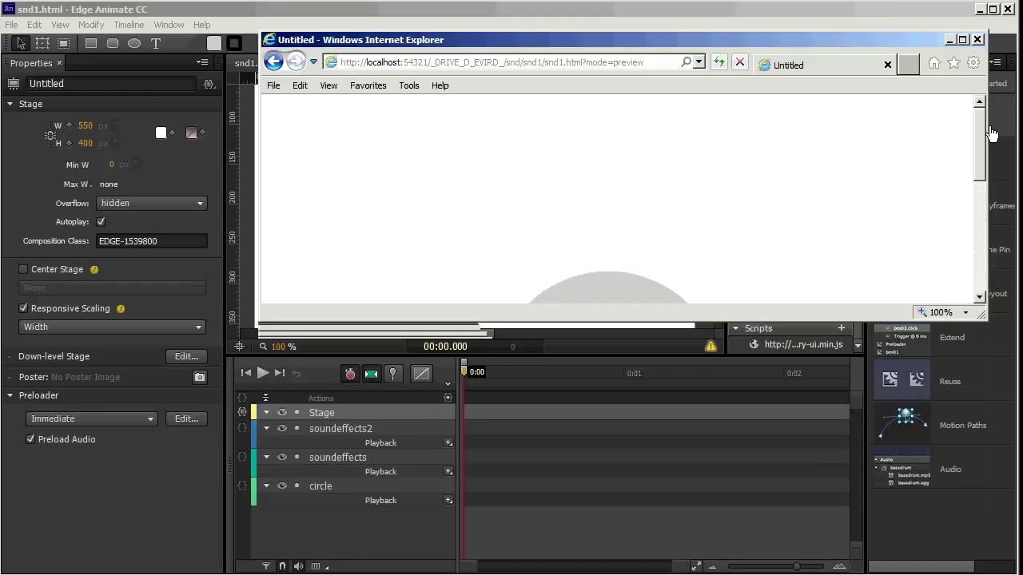
pyautogui.moveTo(988, 132); pyautogui.dragTo(457, 222)
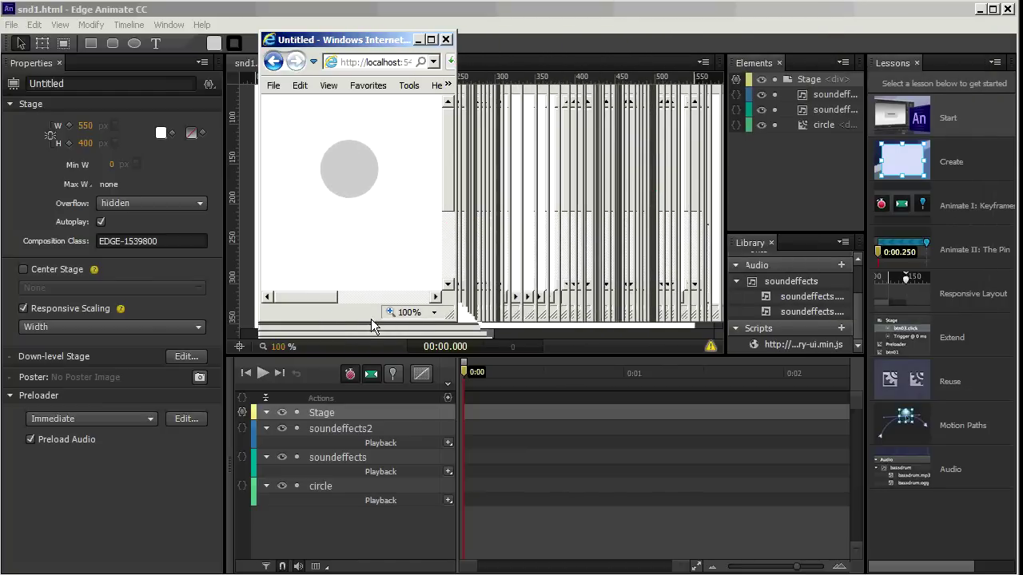
pyautogui.moveTo(371, 319); pyautogui.dragTo(381, 258)
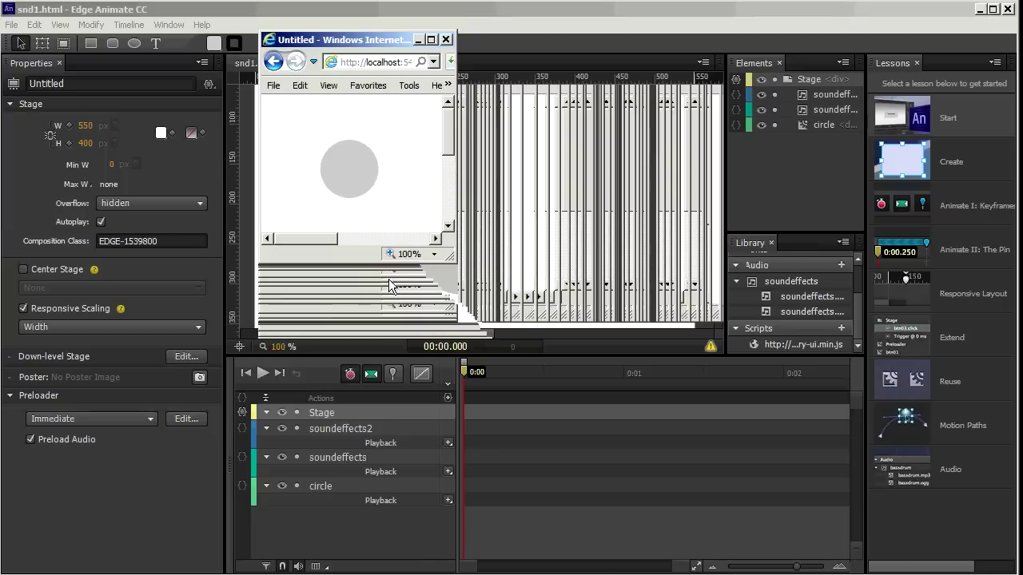
pyautogui.moveTo(374, 263); pyautogui.dragTo(377, 531)
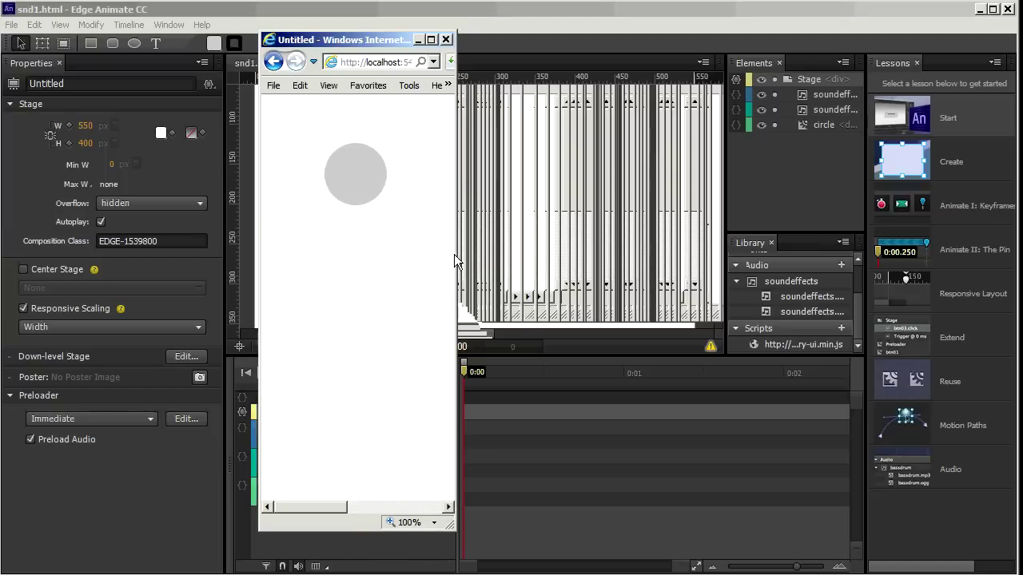
pyautogui.moveTo(454, 254); pyautogui.dragTo(776, 245)
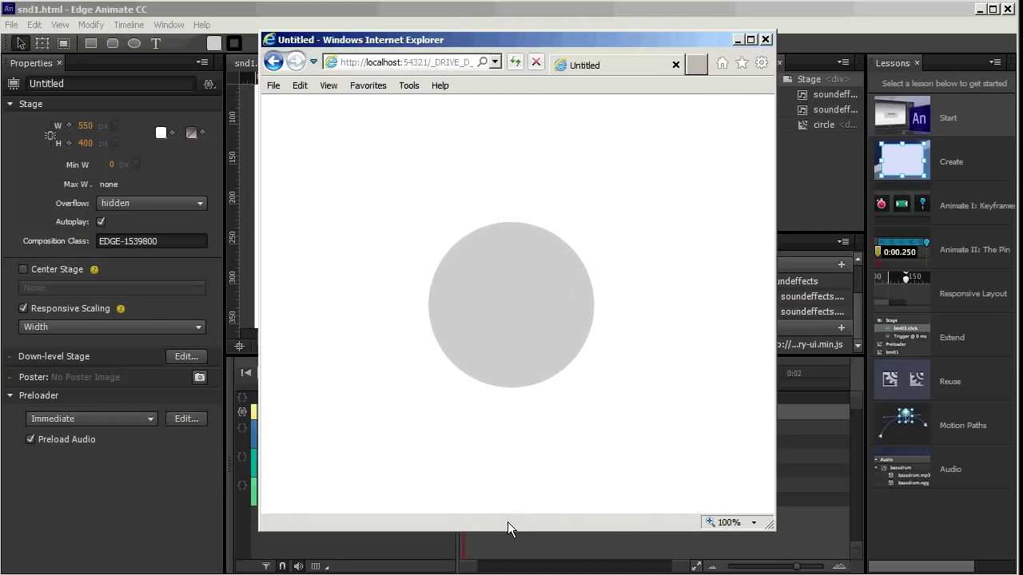
pyautogui.moveTo(511, 531); pyautogui.dragTo(513, 263)
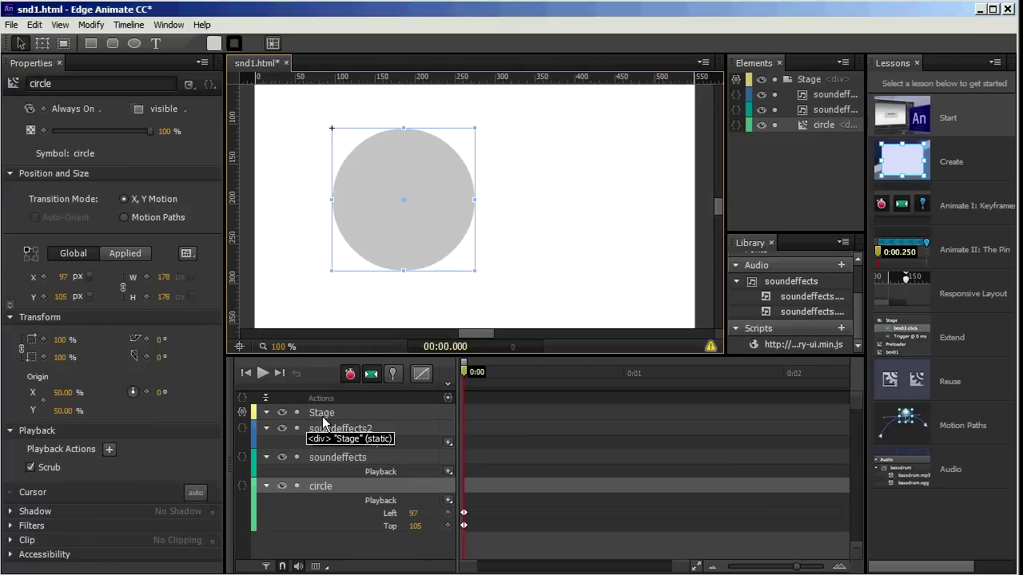
# Change the Stage's Responsive Scaling to Both and preview the composition in the browser again
pyautogui.click(347, 414)
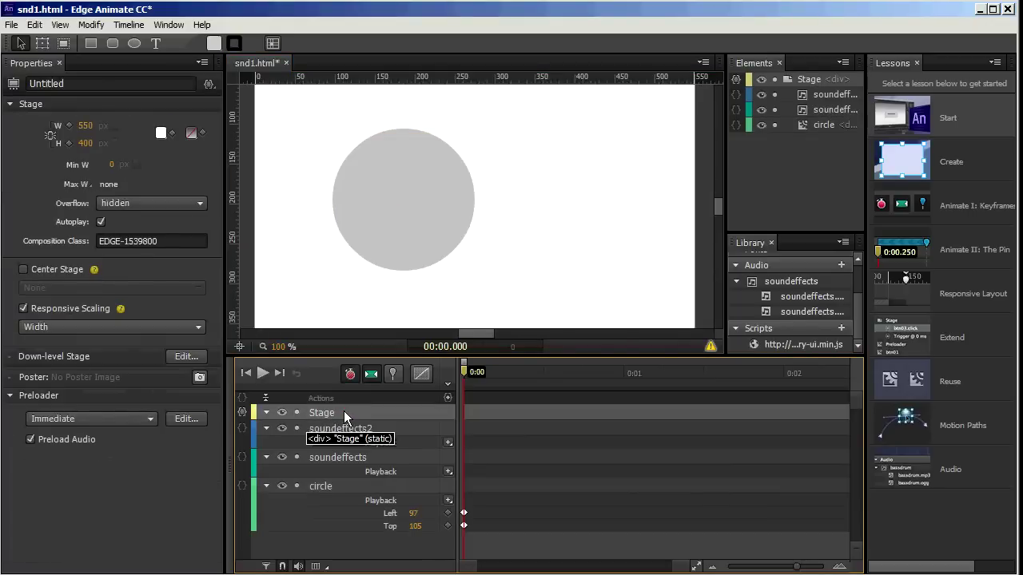
pyautogui.click(201, 329)
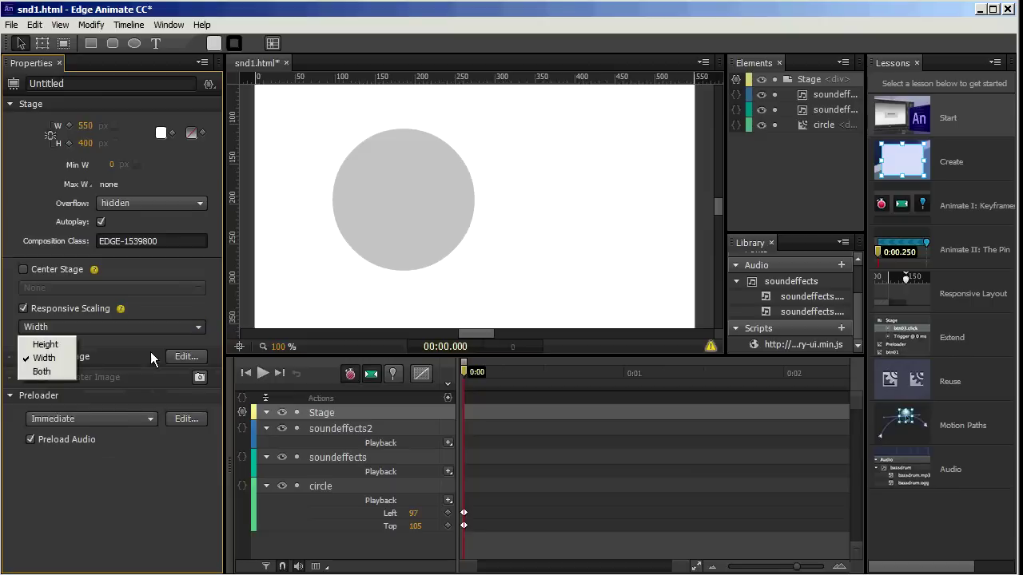
pyautogui.click(49, 371)
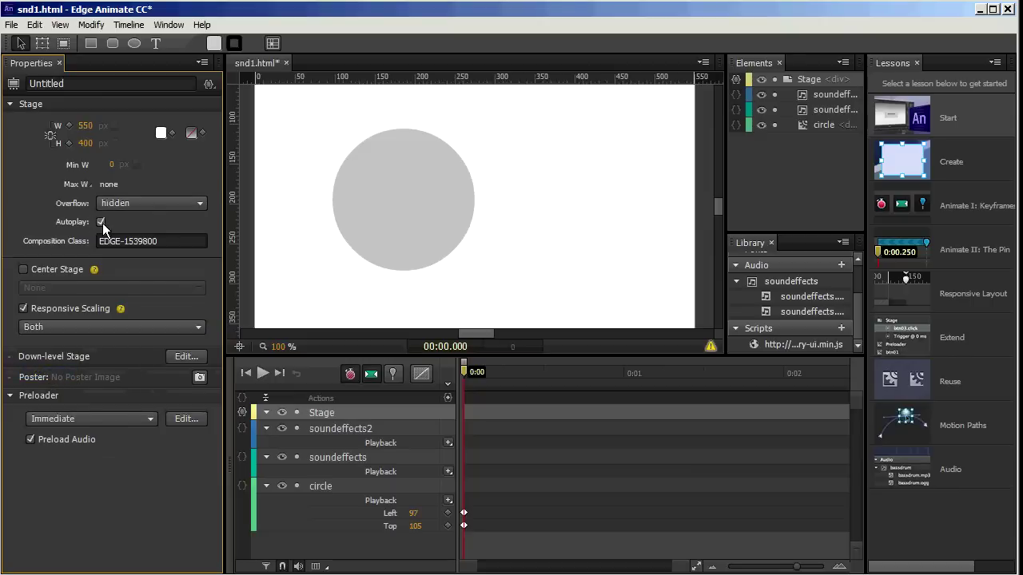
pyautogui.hotkey('ctrl', 'Return')
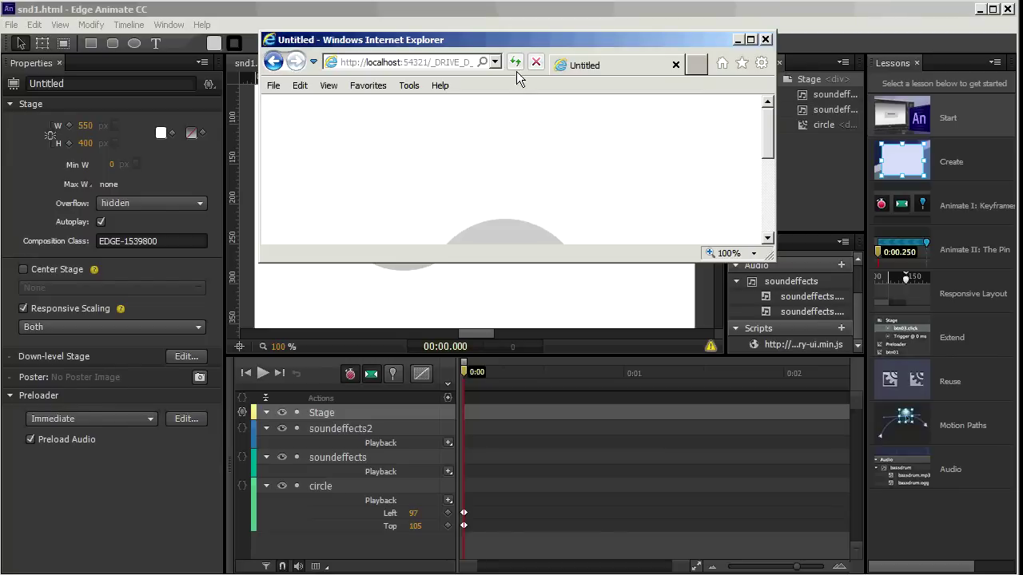
# Reload the preview, then shrink the window's height and width to see the circle scale down
pyautogui.click(514, 64)
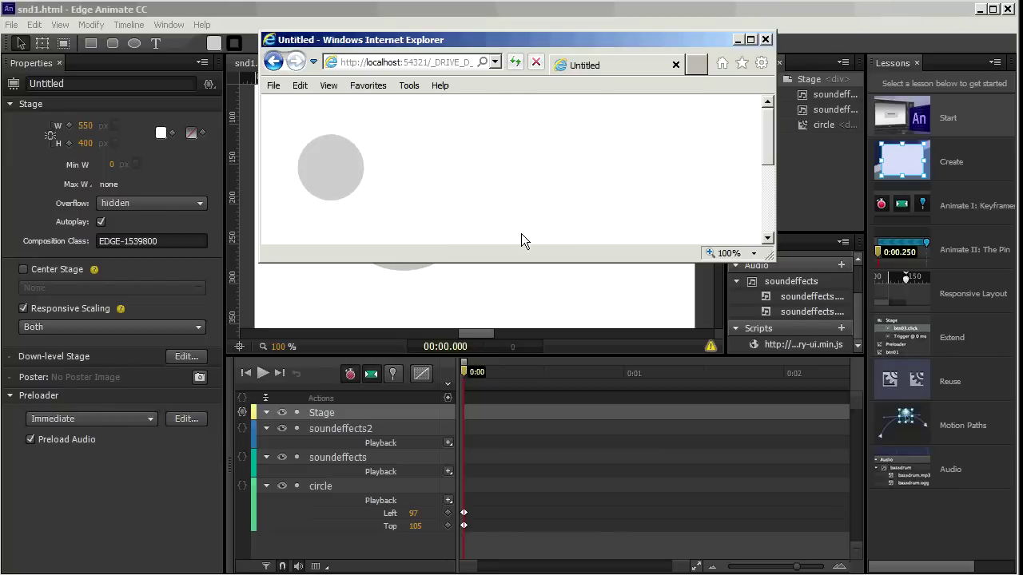
pyautogui.moveTo(510, 261); pyautogui.dragTo(517, 320)
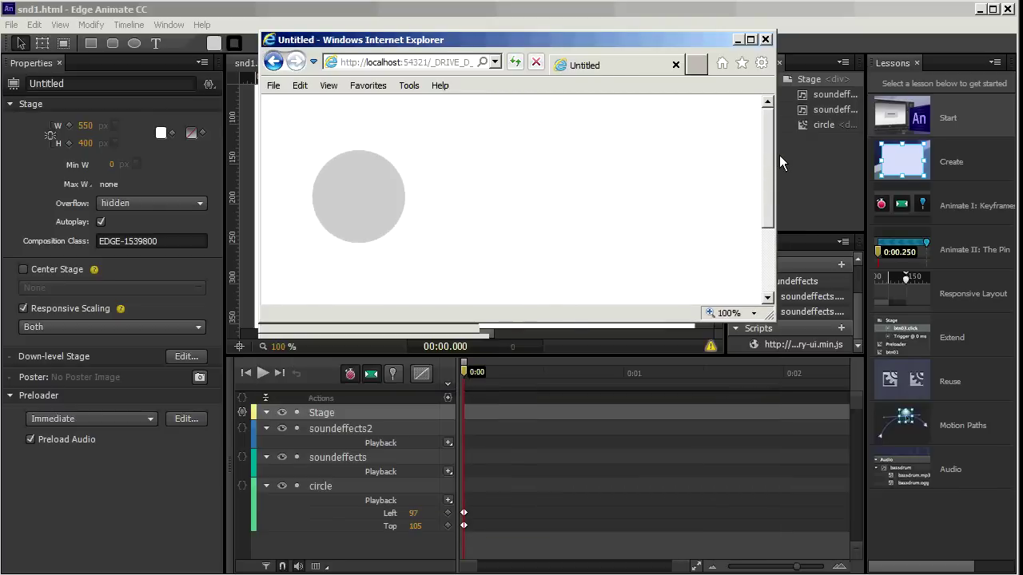
pyautogui.moveTo(774, 162); pyautogui.dragTo(450, 205)
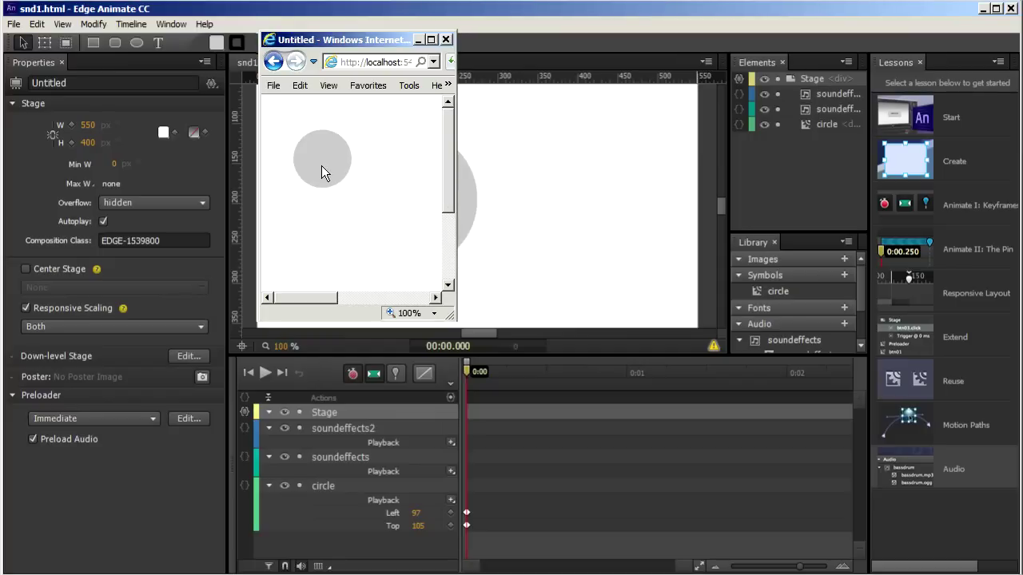
# Move the grey circle down, back up, then right to trigger its sound
pyautogui.click(321, 165)
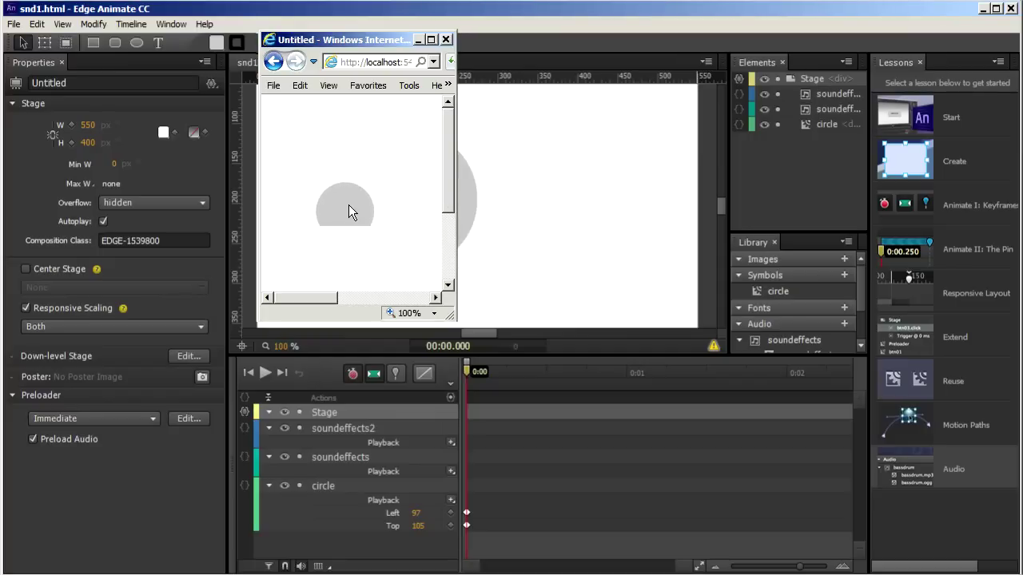
pyautogui.click(348, 204)
pyautogui.click(361, 137)
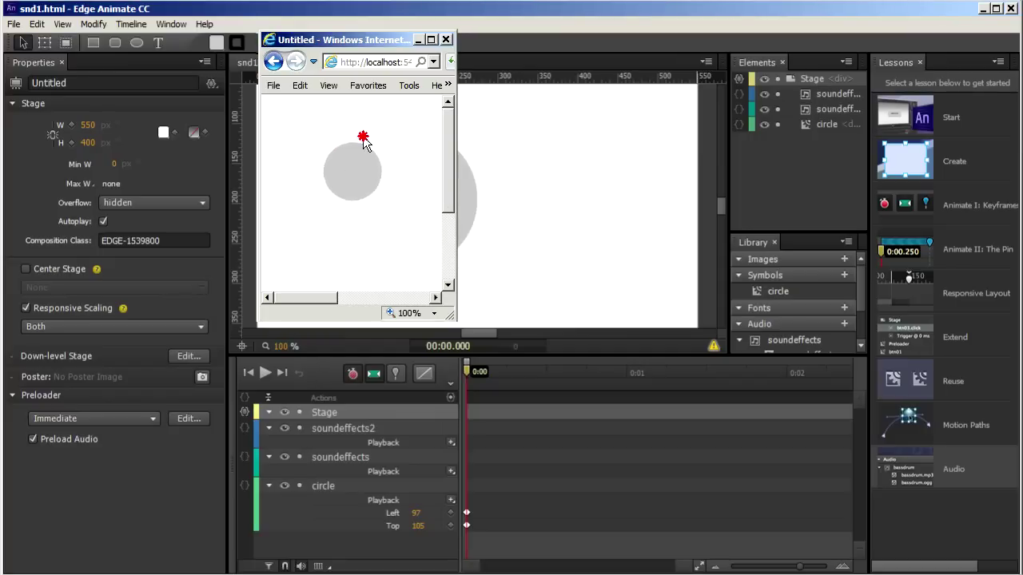